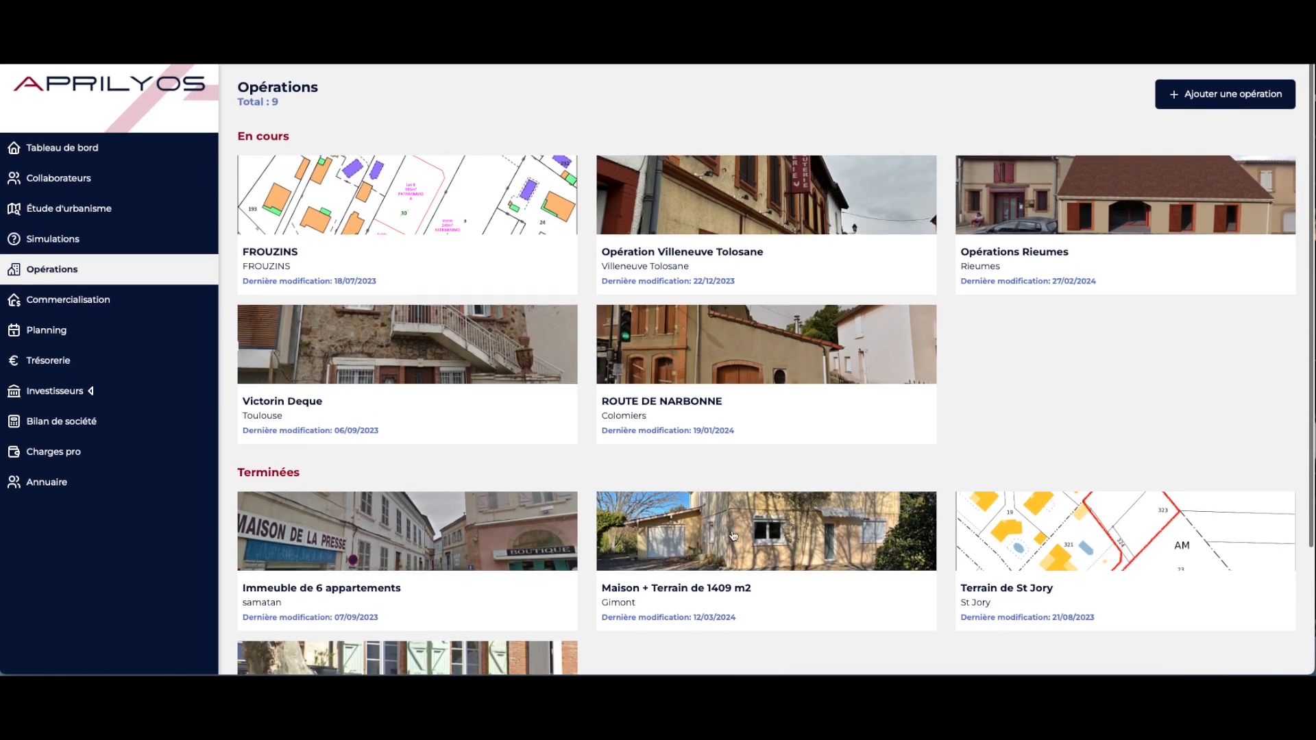
Open the 'Maison + Terrain de 1409 m2' operation and read through its lot details
{"action": "left_click", "coordinate": [737, 533]}
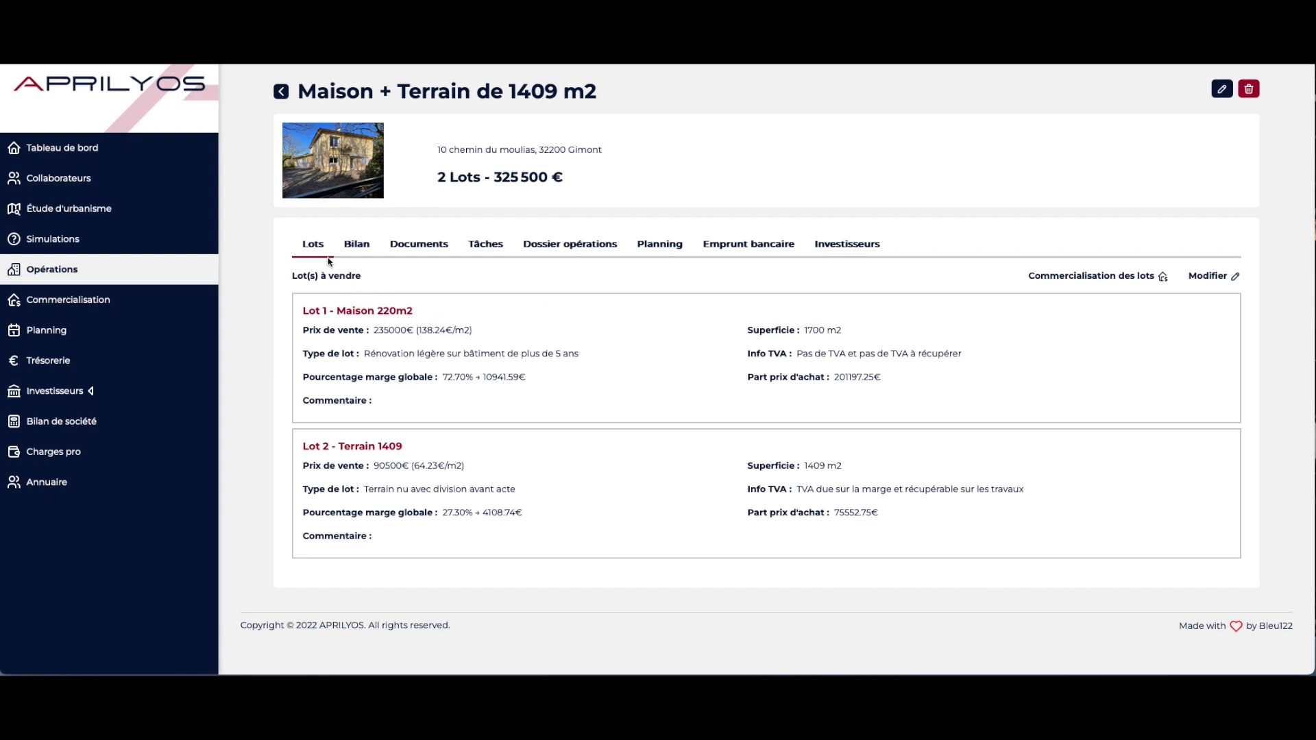
{"action": "left_click_drag", "start_coordinate": [304, 312], "coordinate": [417, 315]}
{"action": "left_click", "coordinate": [503, 334]}
{"action": "left_click_drag", "start_coordinate": [500, 336], "coordinate": [316, 331]}
{"action": "left_click_drag", "start_coordinate": [857, 334], "coordinate": [745, 333]}
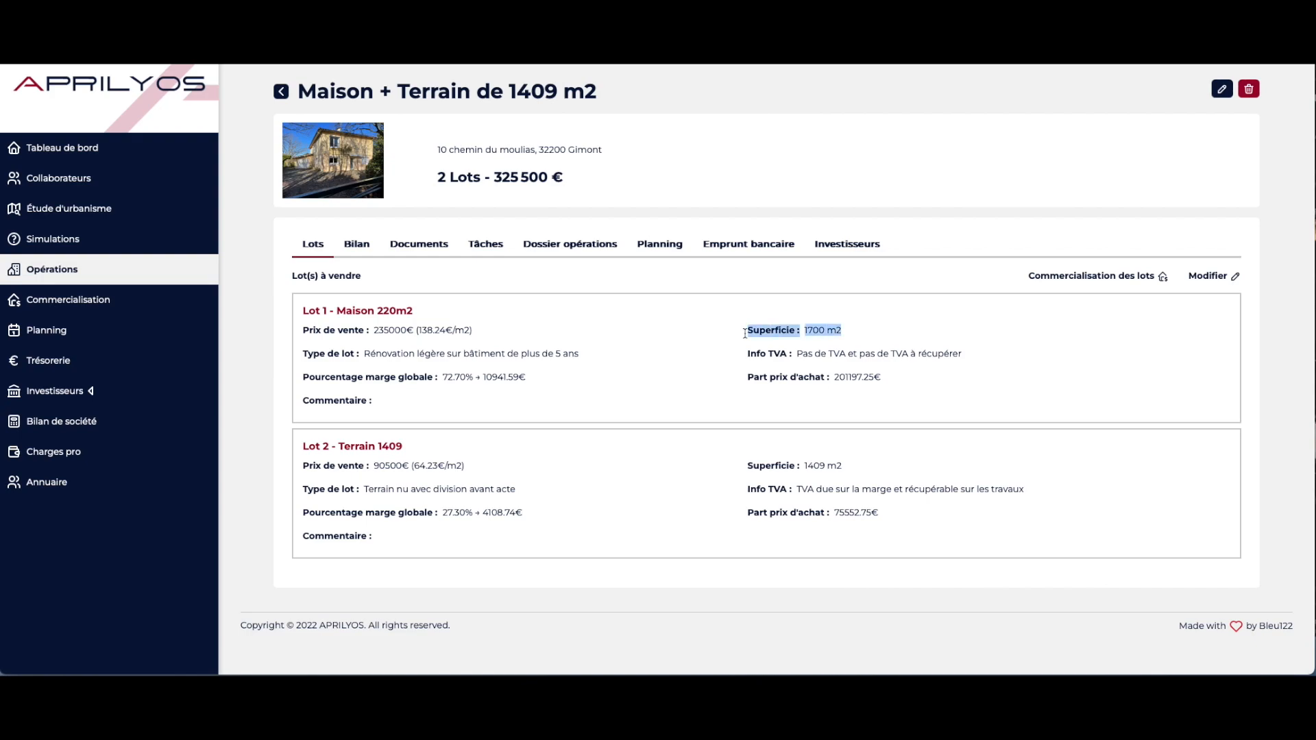
{"action": "left_click", "coordinate": [480, 350]}
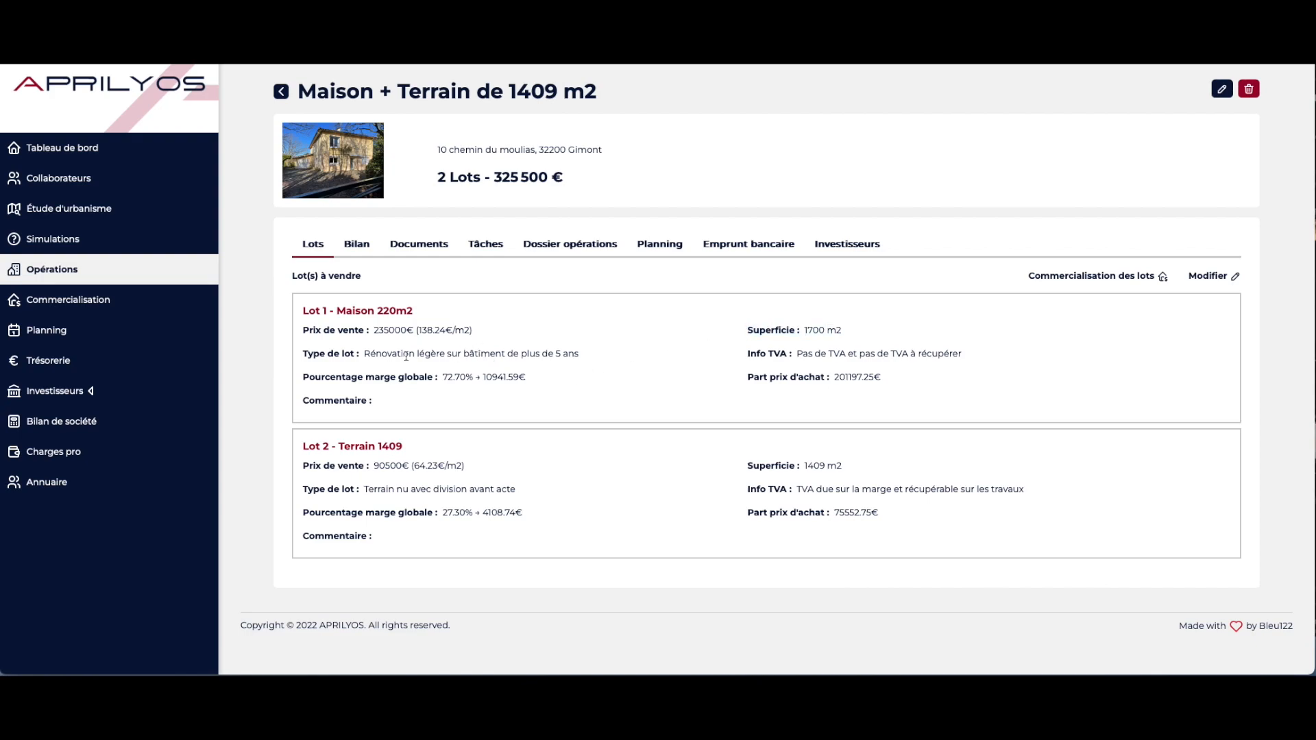
{"action": "left_click_drag", "start_coordinate": [788, 349], "coordinate": [963, 356]}
{"action": "left_click", "coordinate": [942, 391]}
{"action": "left_click_drag", "start_coordinate": [443, 375], "coordinate": [538, 377]}
Review the operation's financial balance sheet from top to bottom
{"action": "left_click", "coordinate": [357, 250]}
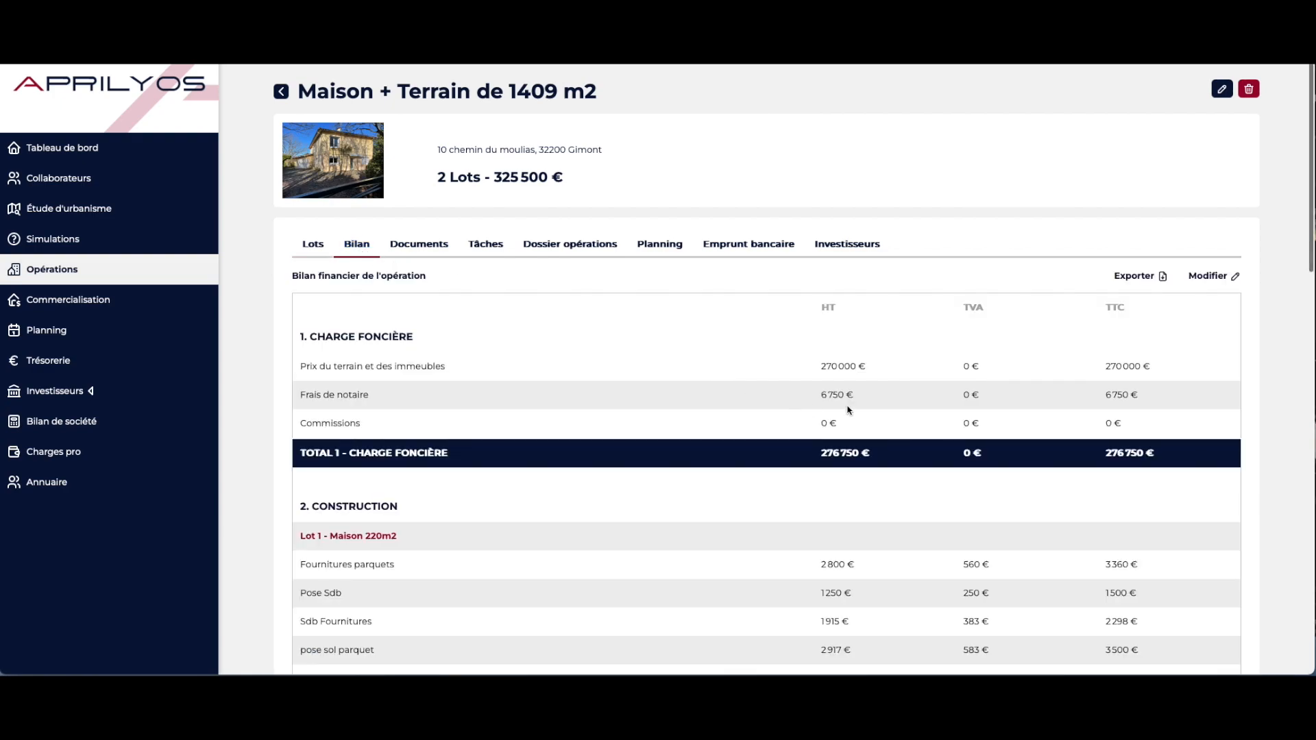
{"action": "scroll", "coordinate": [1073, 418], "scroll_direction": "down", "scroll_amount": 5}
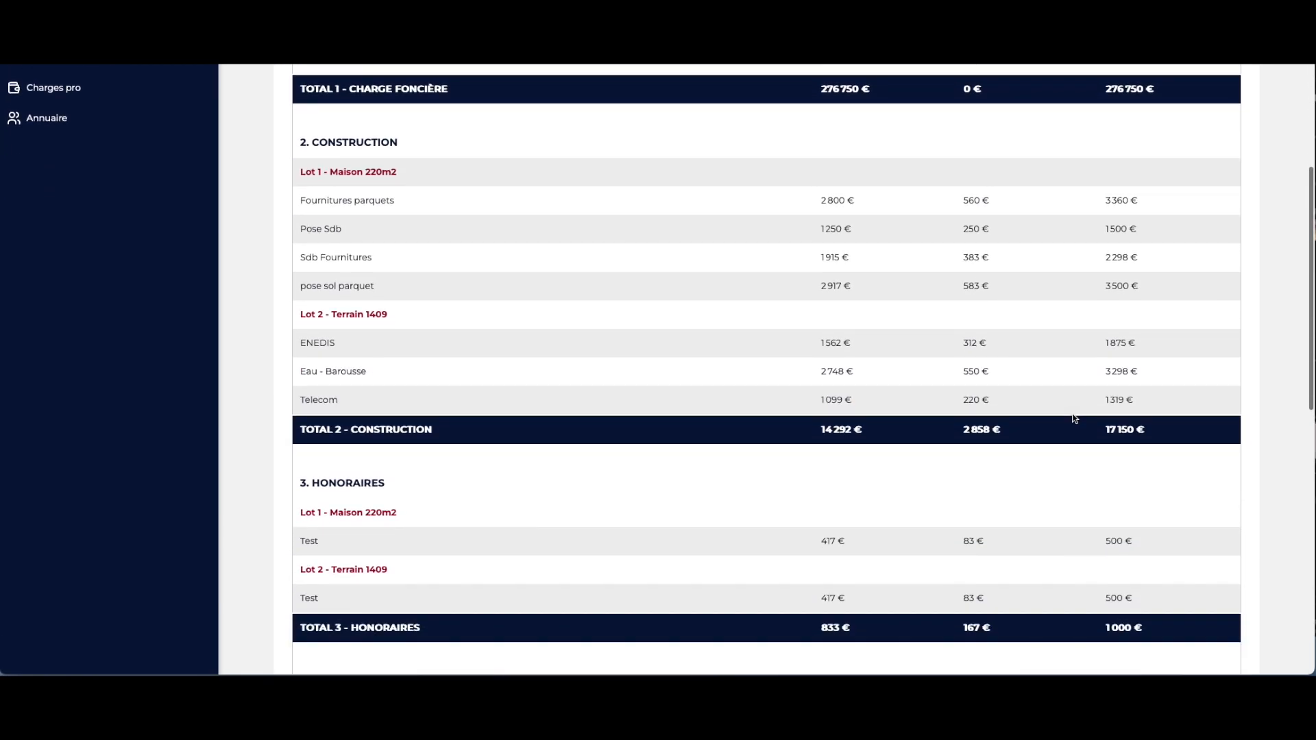
{"action": "scroll", "coordinate": [1073, 418], "scroll_direction": "down", "scroll_amount": 10}
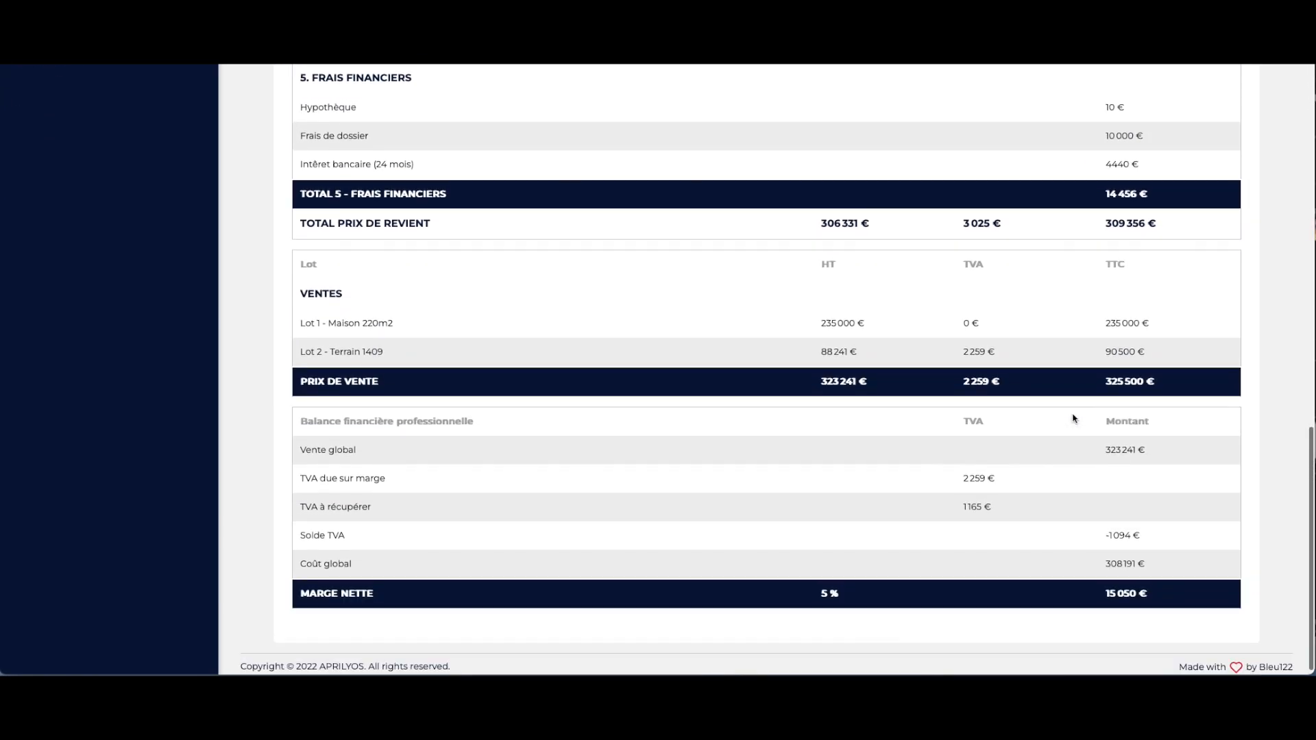
{"action": "scroll", "coordinate": [1074, 418], "scroll_direction": "up", "scroll_amount": 15}
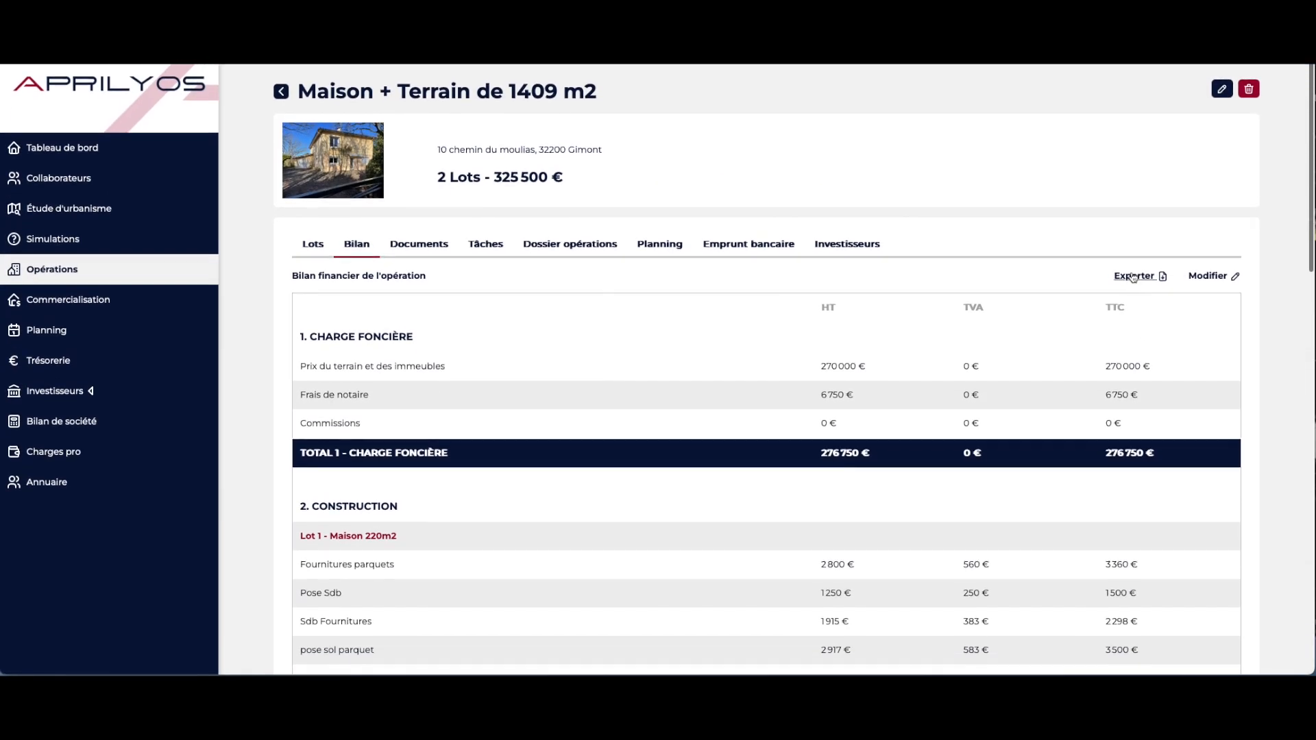
Start a new task for the operation named PV1 with status A faire
{"action": "left_click", "coordinate": [423, 244]}
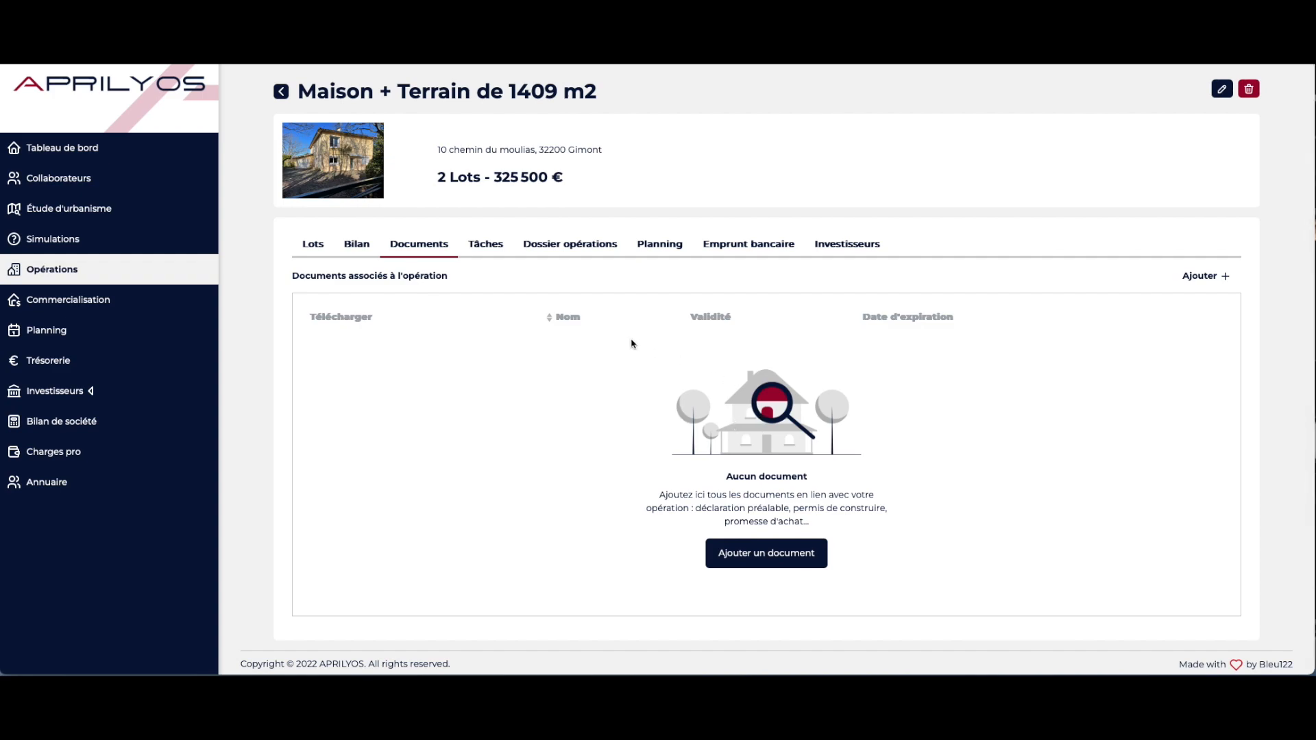
{"action": "left_click", "coordinate": [494, 249]}
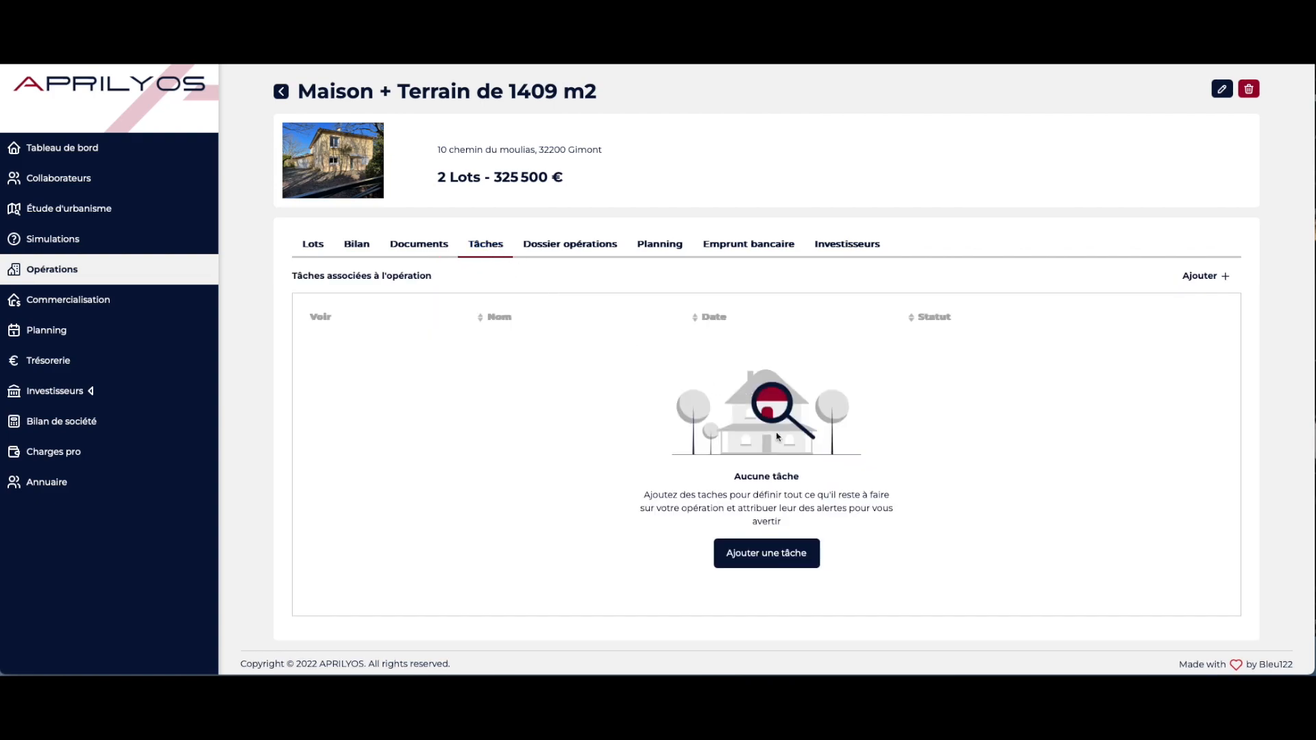
{"action": "left_click", "coordinate": [784, 555]}
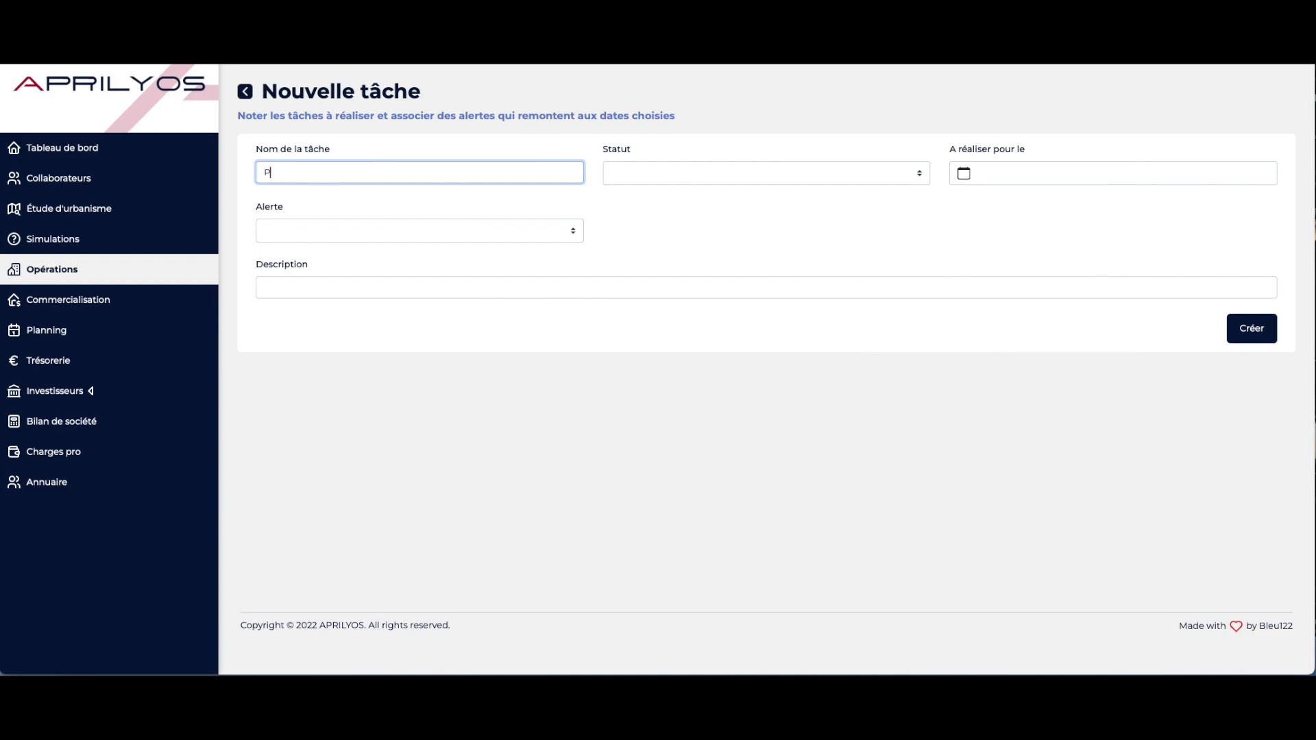
{"action": "key", "text": "Tab"}
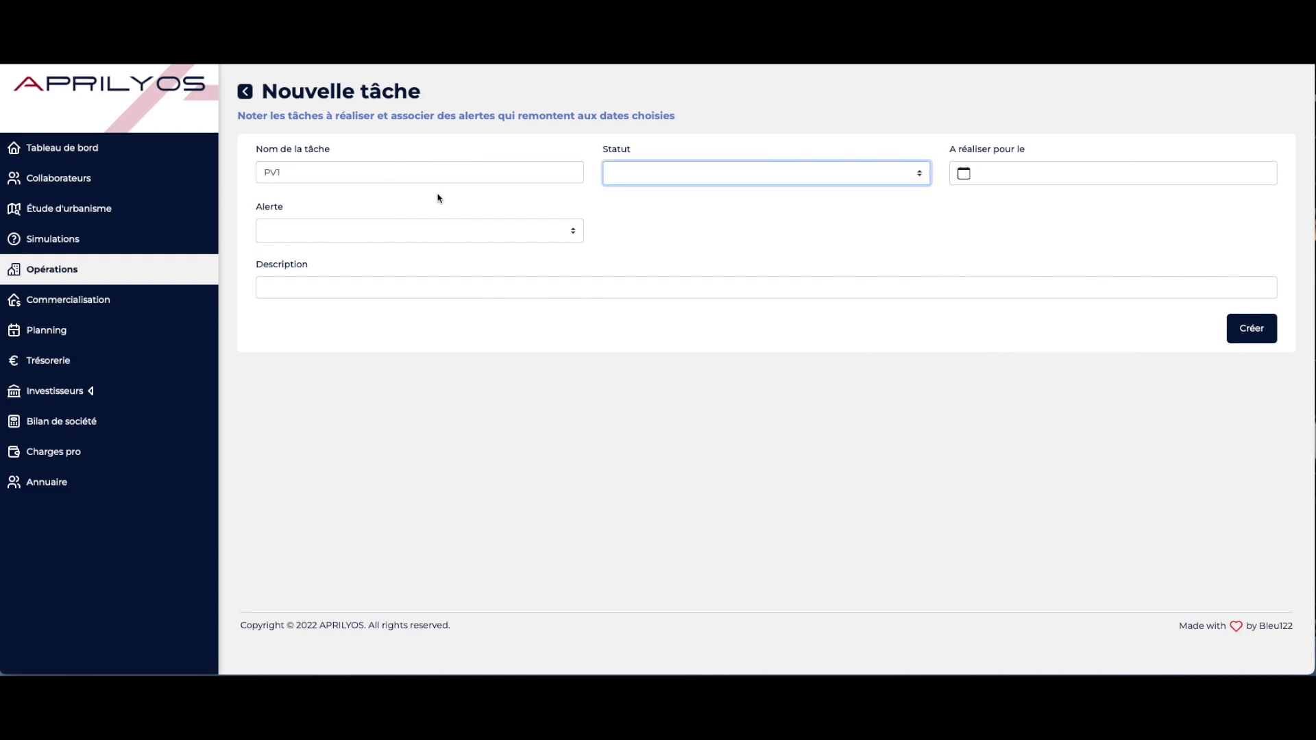
{"action": "left_click", "coordinate": [743, 178]}
{"action": "left_click", "coordinate": [742, 169]}
Set the task's due date to 13/03/2024
{"action": "left_click", "coordinate": [1041, 172]}
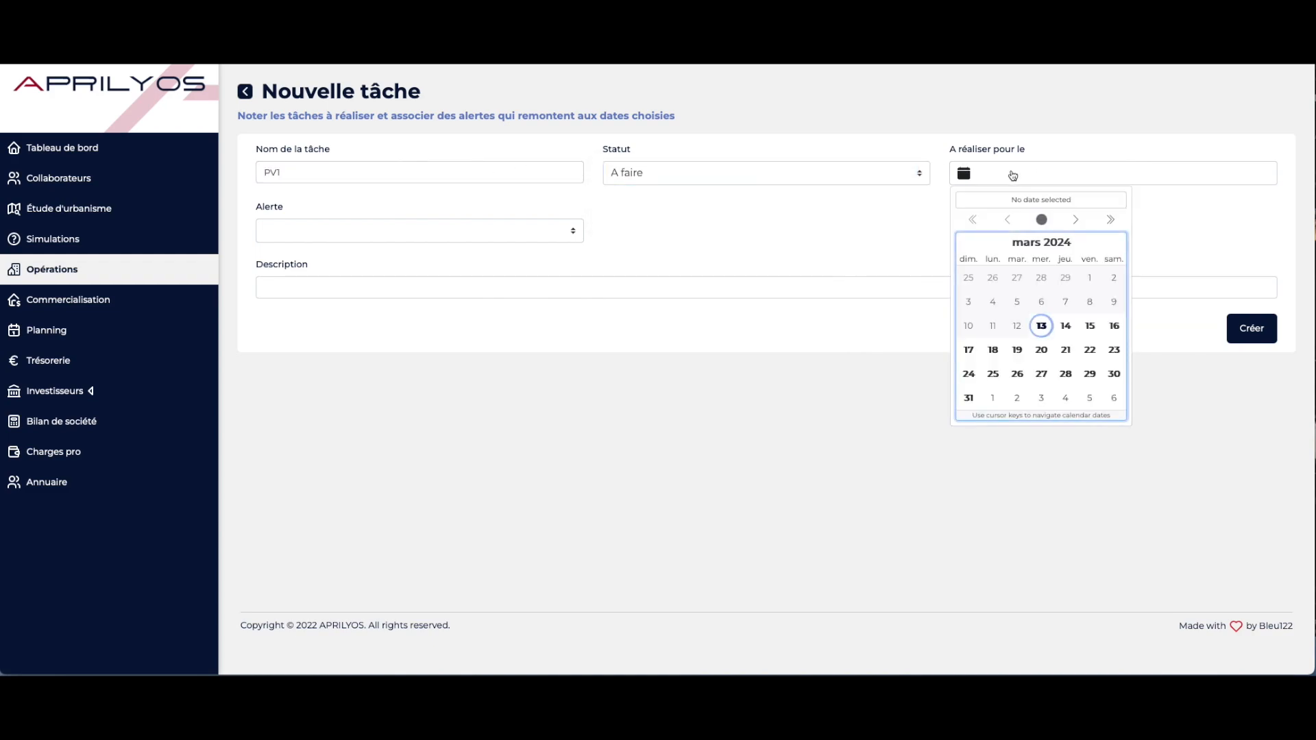
{"action": "triple_click", "coordinate": [1005, 221]}
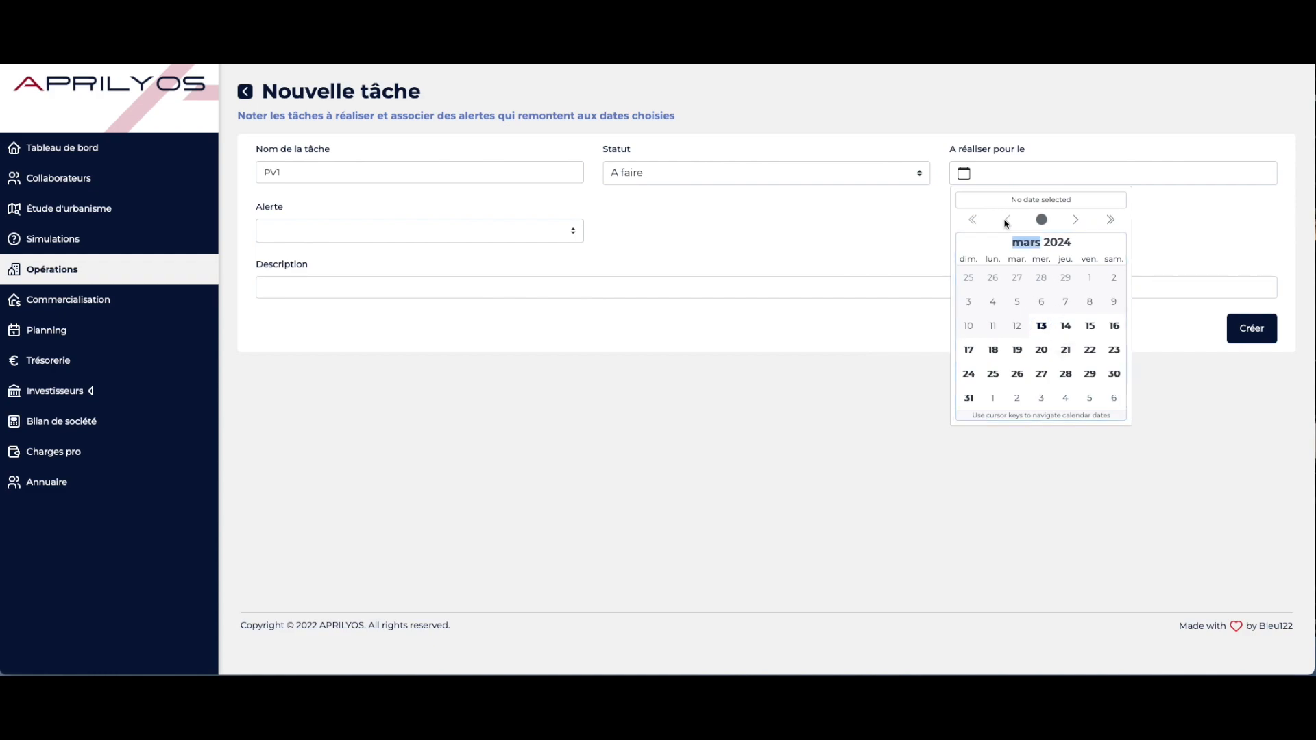
{"action": "triple_click", "coordinate": [974, 223]}
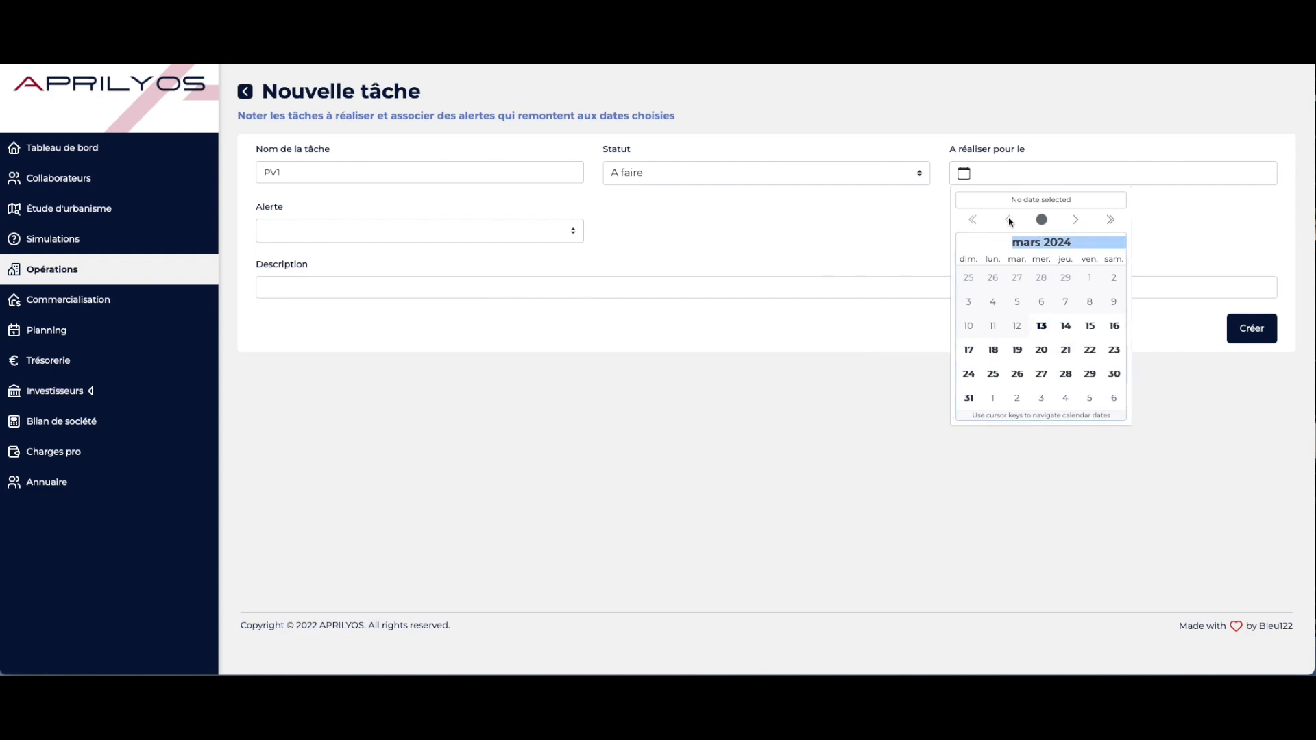
{"action": "left_click", "coordinate": [969, 352]}
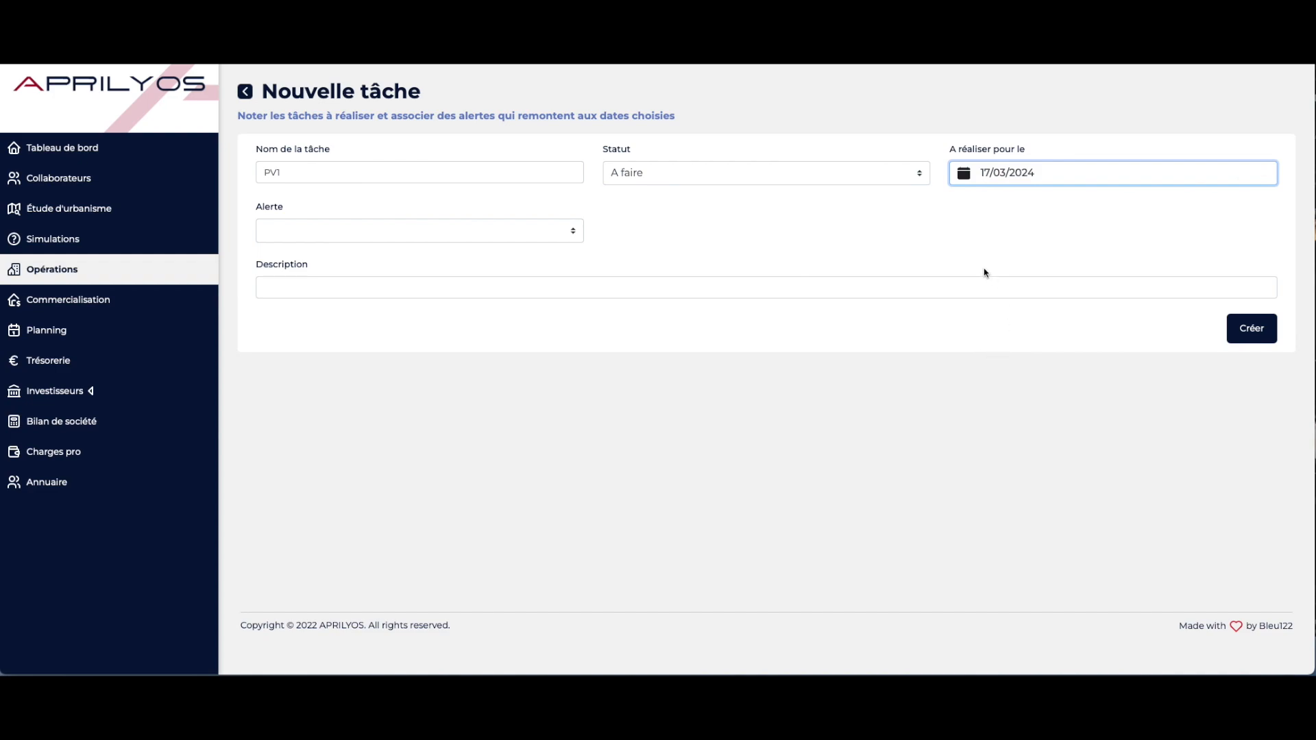
{"action": "left_click", "coordinate": [982, 173]}
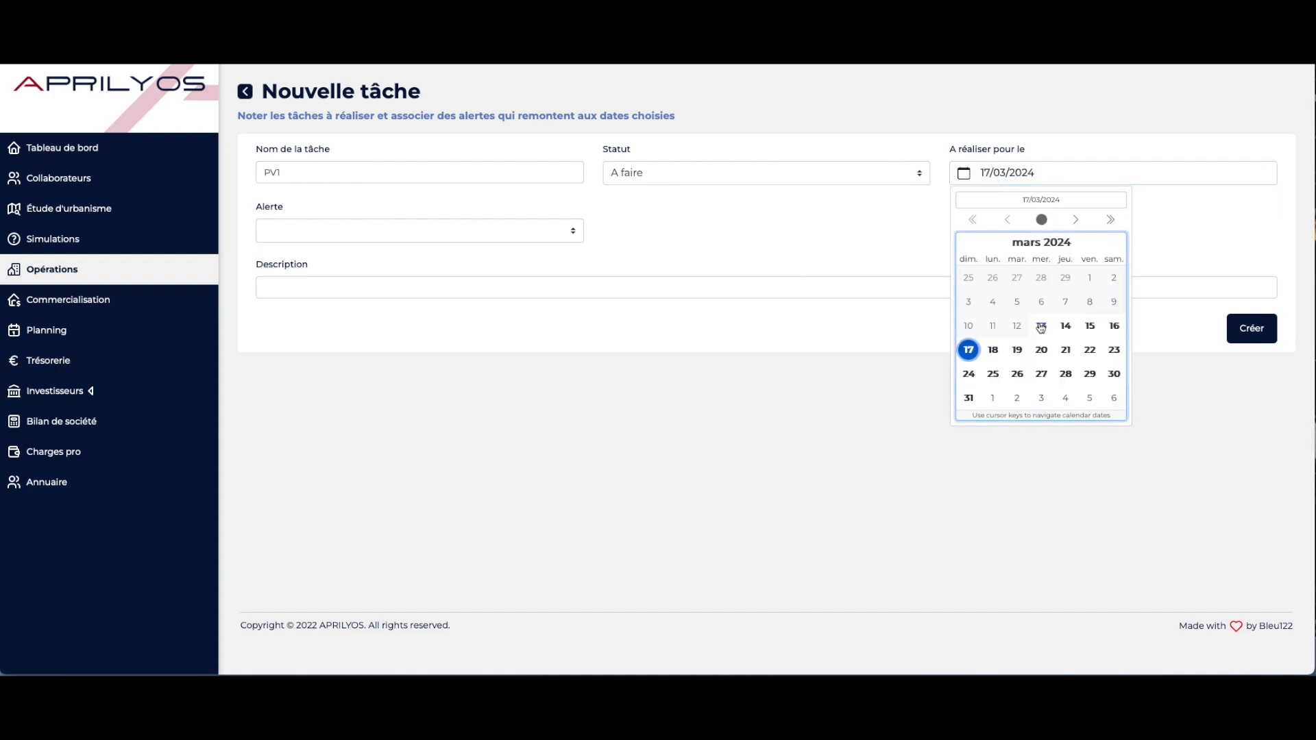
{"action": "left_click", "coordinate": [1037, 328]}
Choose no alert, describe the task as Huissiers, and create it
{"action": "left_click", "coordinate": [342, 229]}
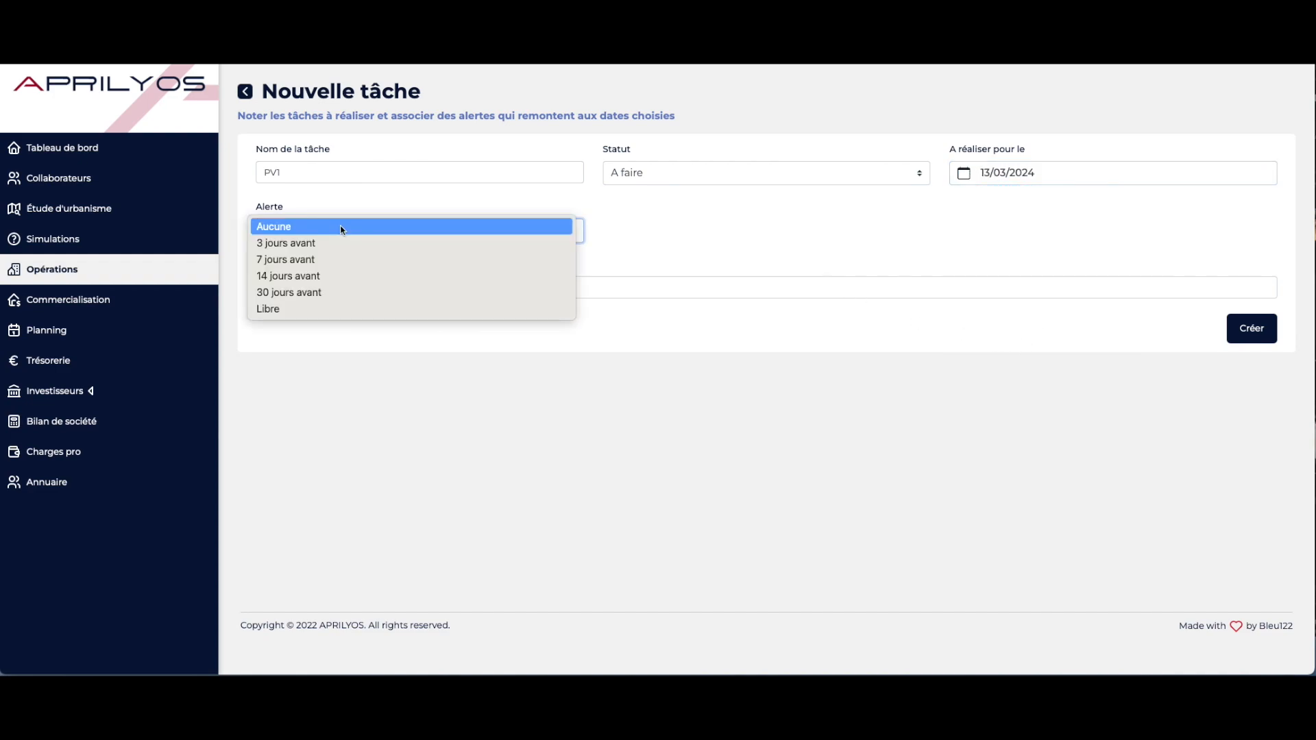
{"action": "left_click", "coordinate": [341, 229]}
{"action": "left_click", "coordinate": [343, 287]}
{"action": "type", "text": "Huissiers"}
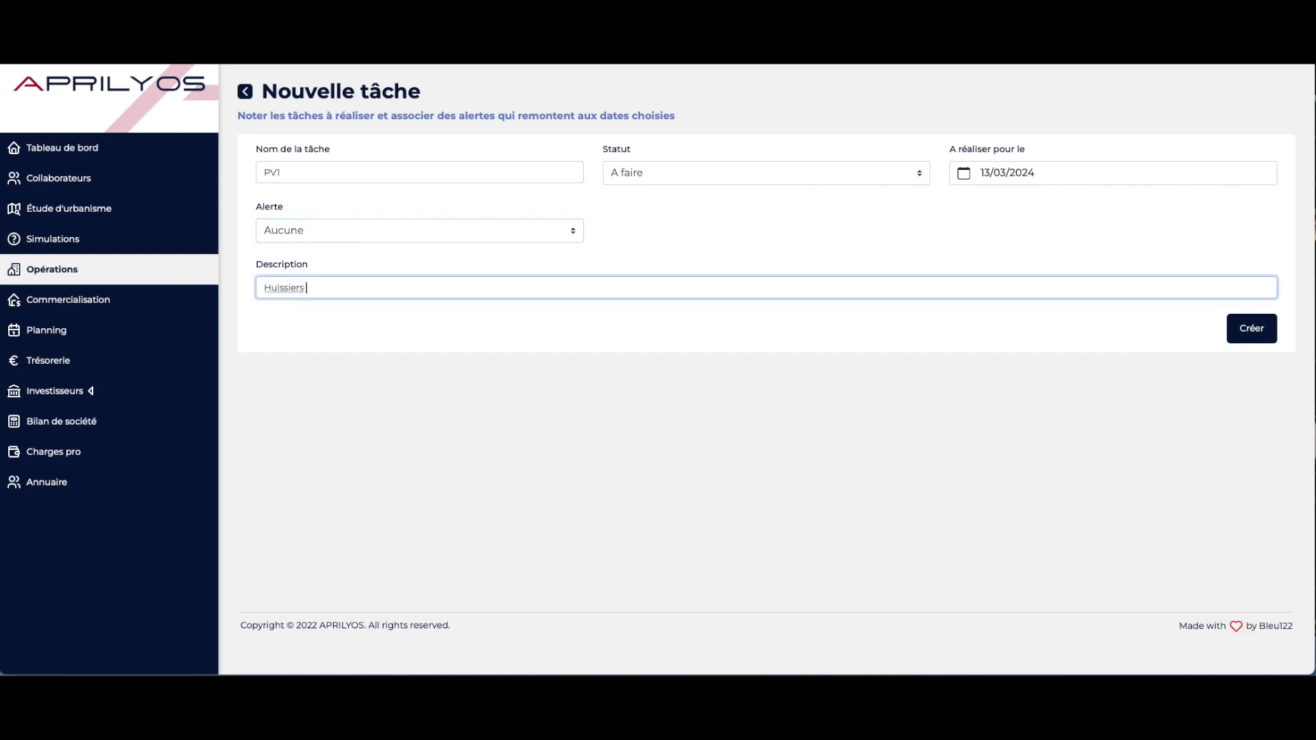
{"action": "left_click", "coordinate": [1257, 334]}
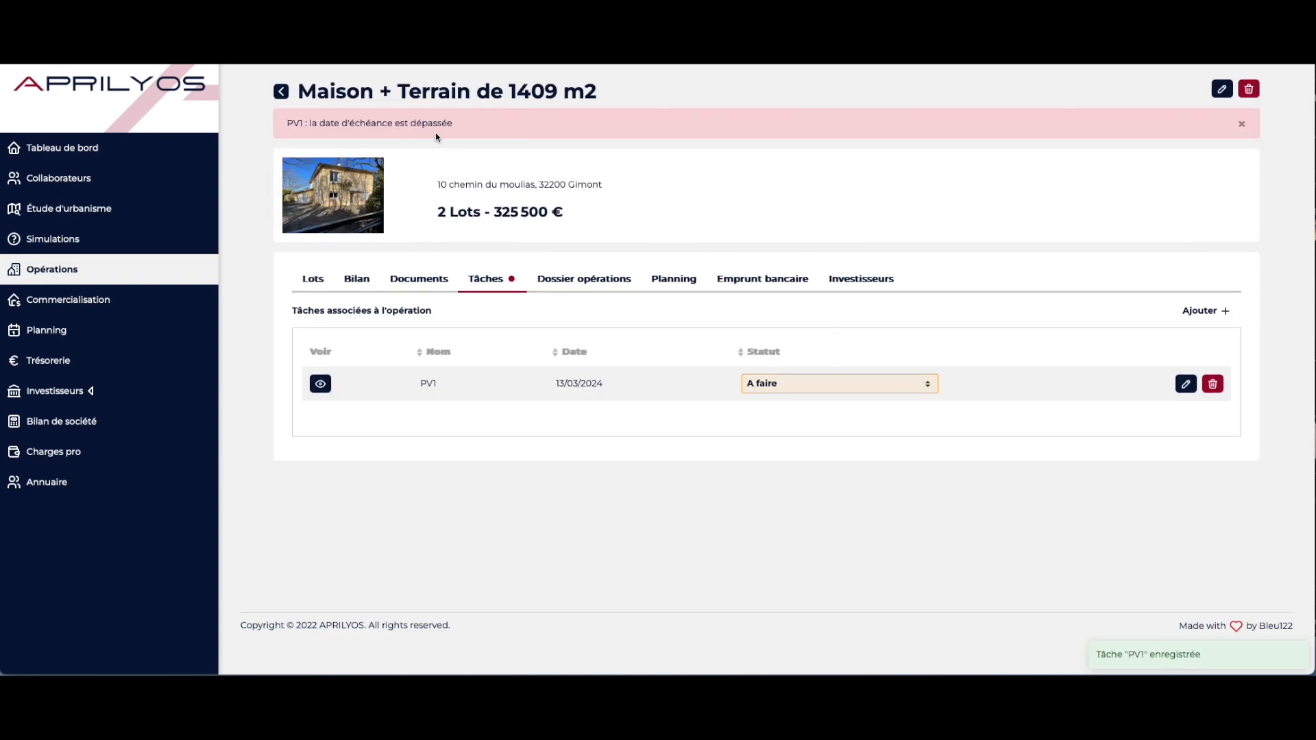
Mark the PV1 task as Fait and view its details
{"action": "left_click", "coordinate": [854, 393]}
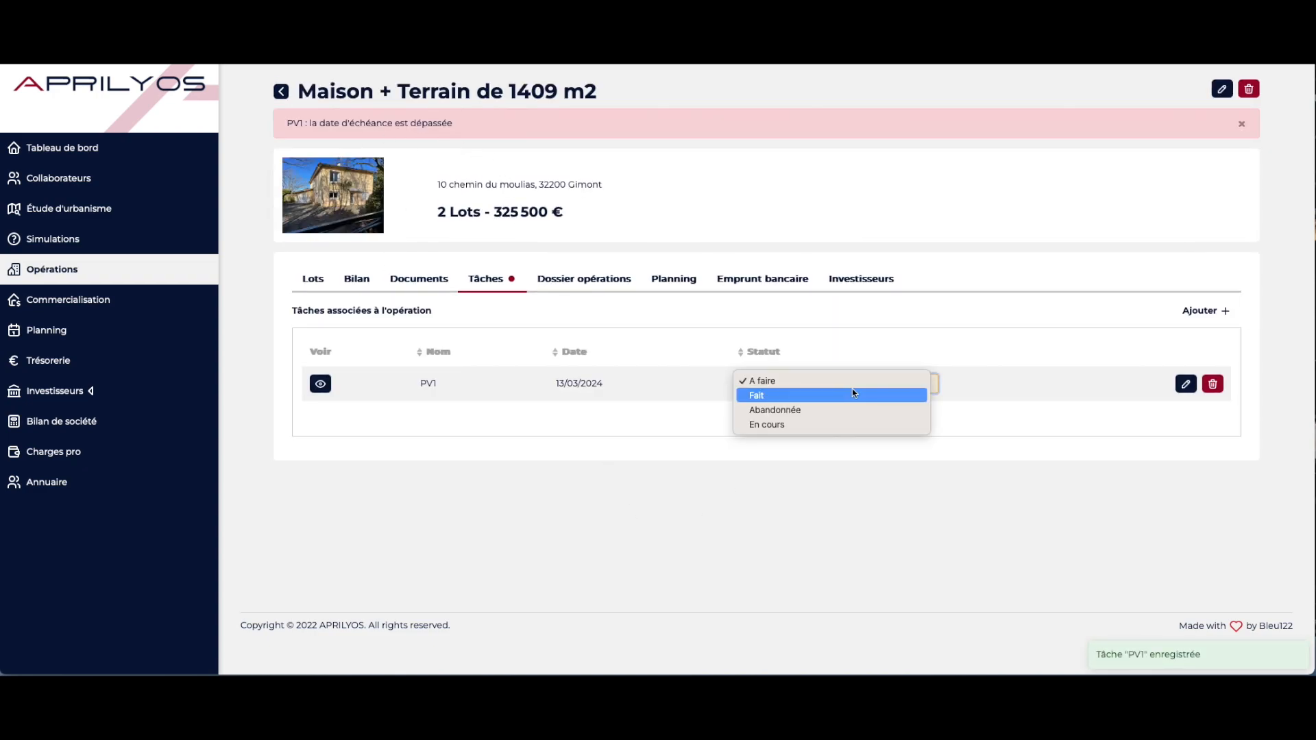
{"action": "left_click", "coordinate": [850, 394]}
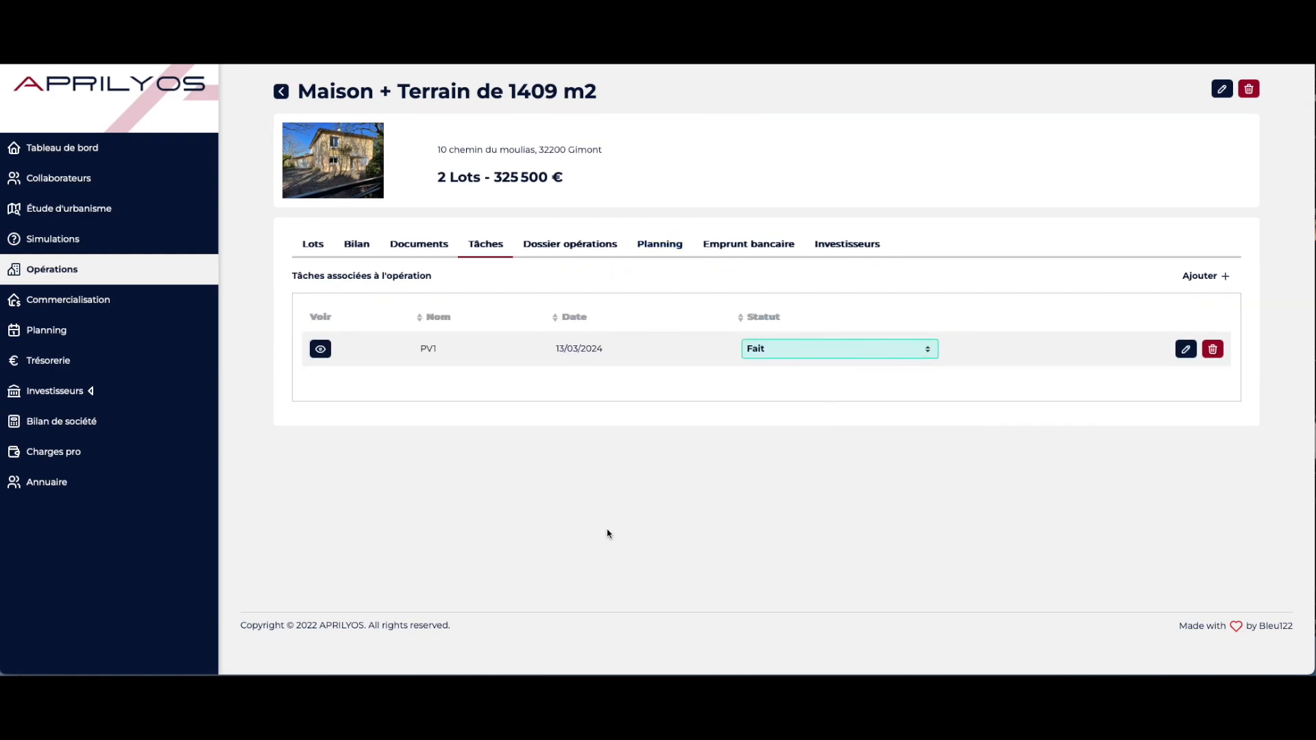
{"action": "left_click", "coordinate": [320, 349]}
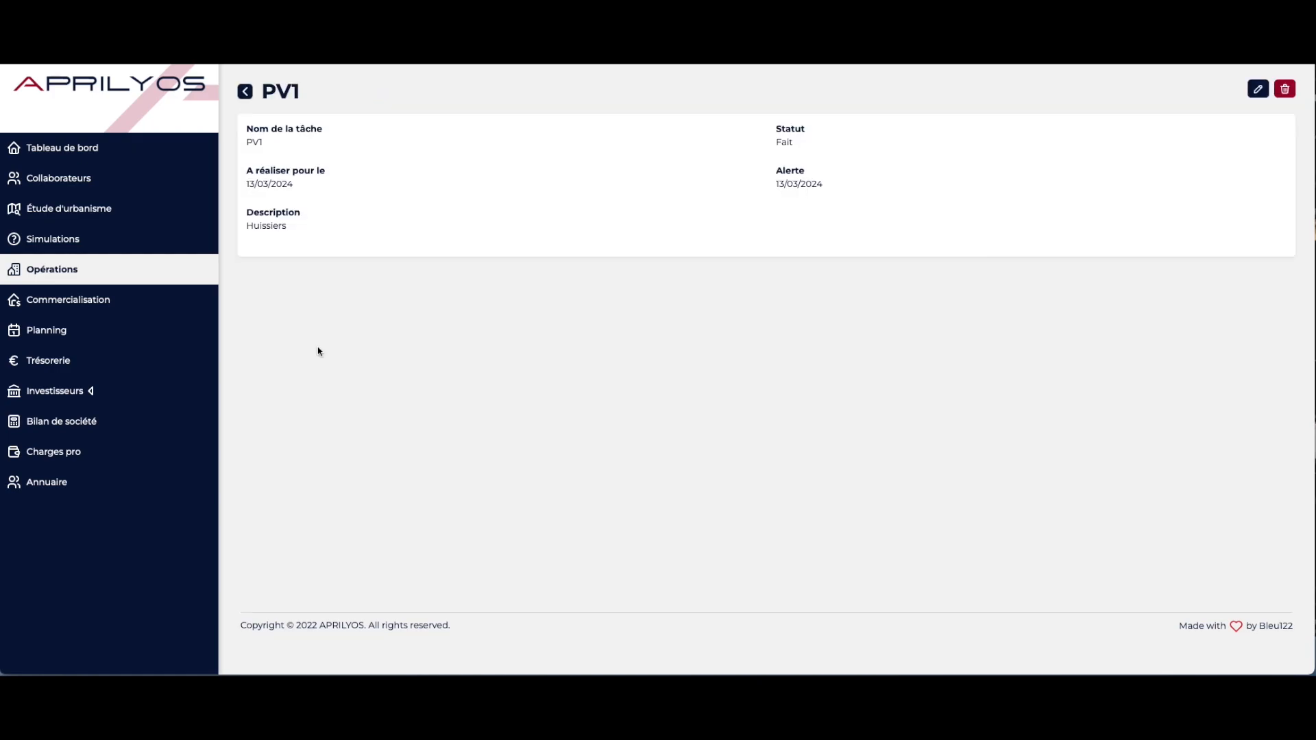
{"action": "left_click", "coordinate": [245, 91]}
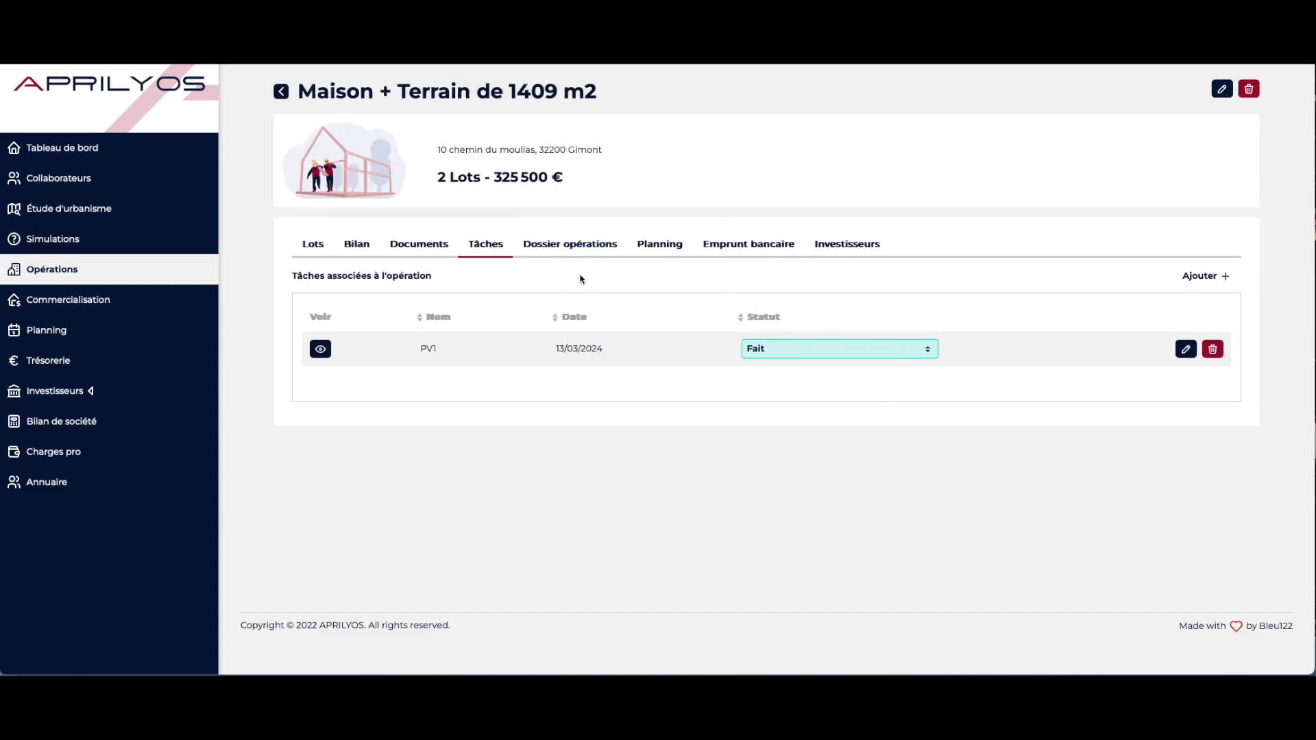
Open the operation dossier editor and save its general information to continue
{"action": "left_click", "coordinate": [581, 248]}
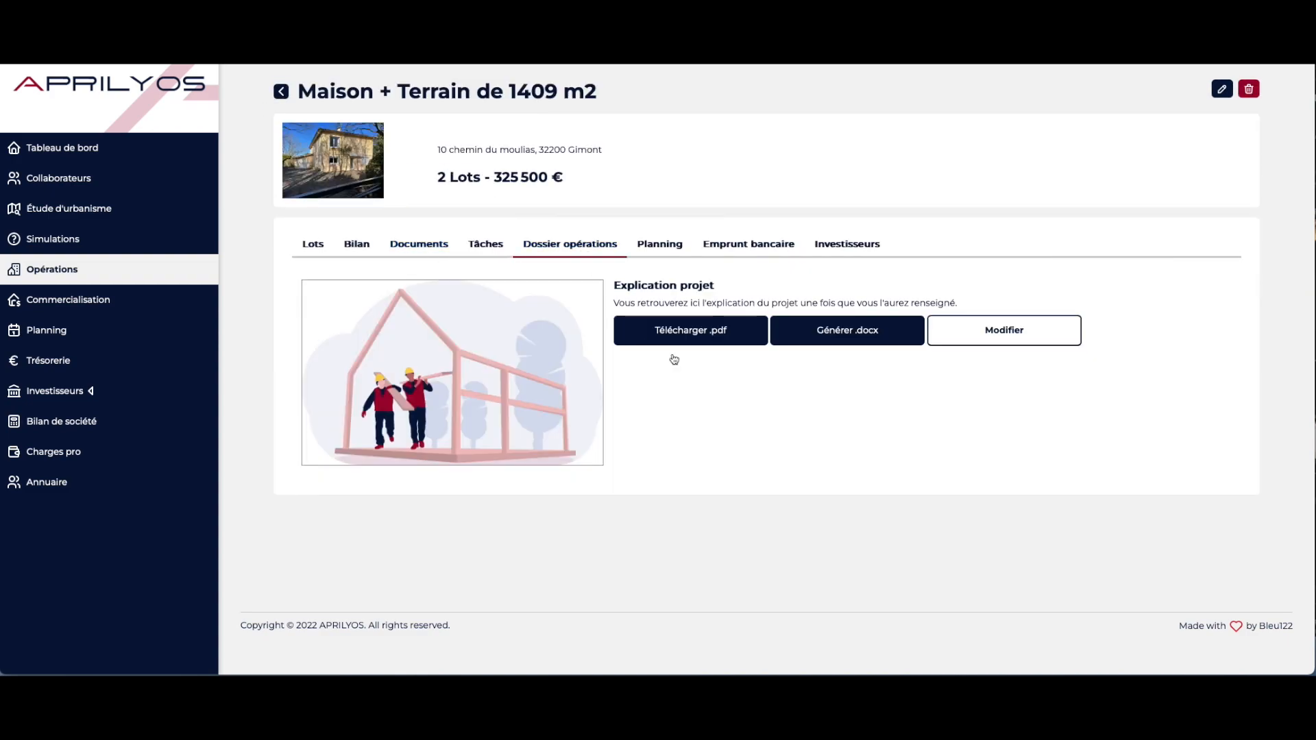
{"action": "left_click", "coordinate": [1032, 342]}
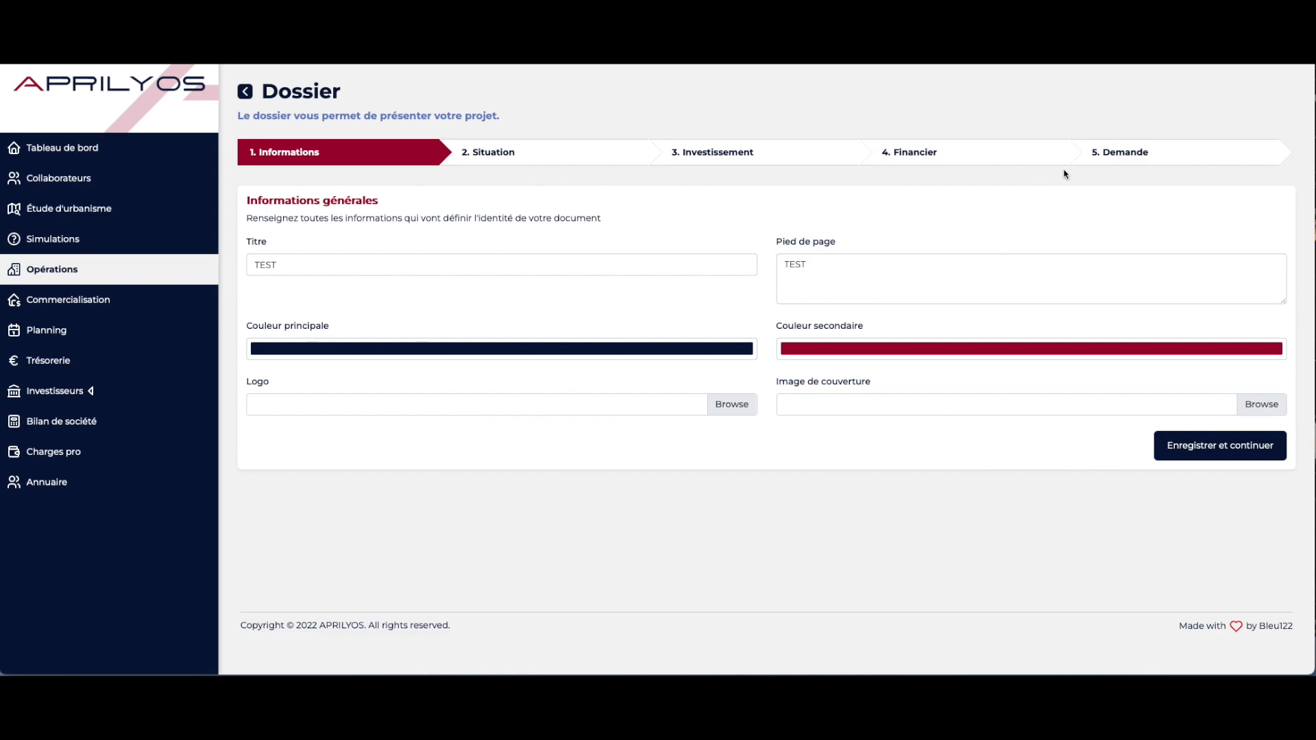
{"action": "double_click", "coordinate": [307, 268]}
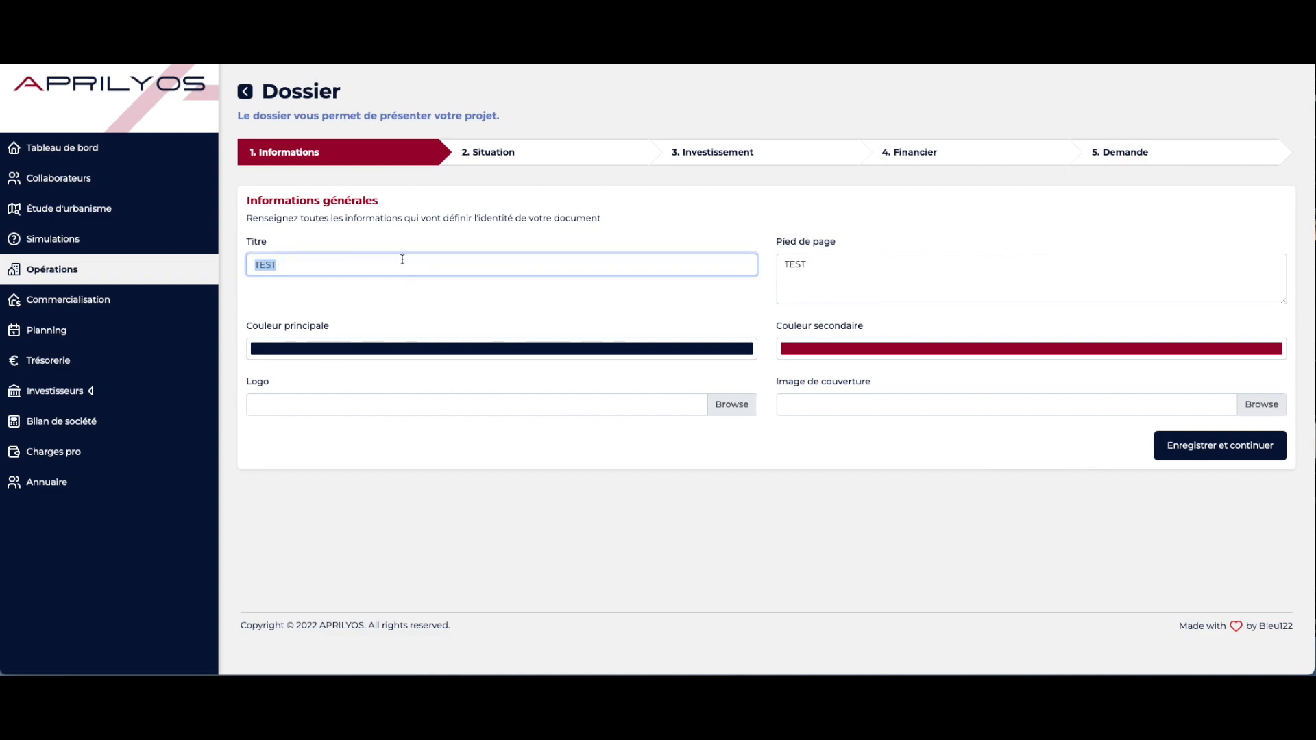
{"action": "left_click", "coordinate": [905, 283]}
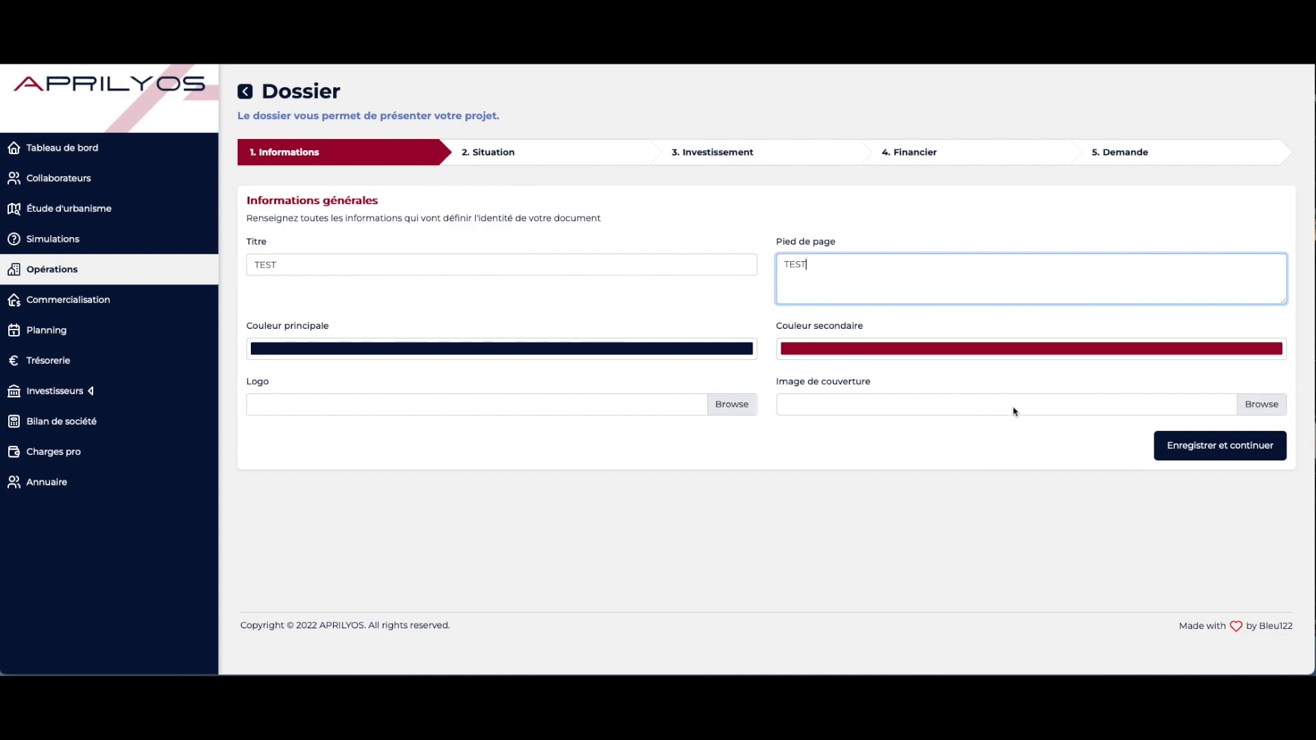
{"action": "left_click", "coordinate": [1247, 453]}
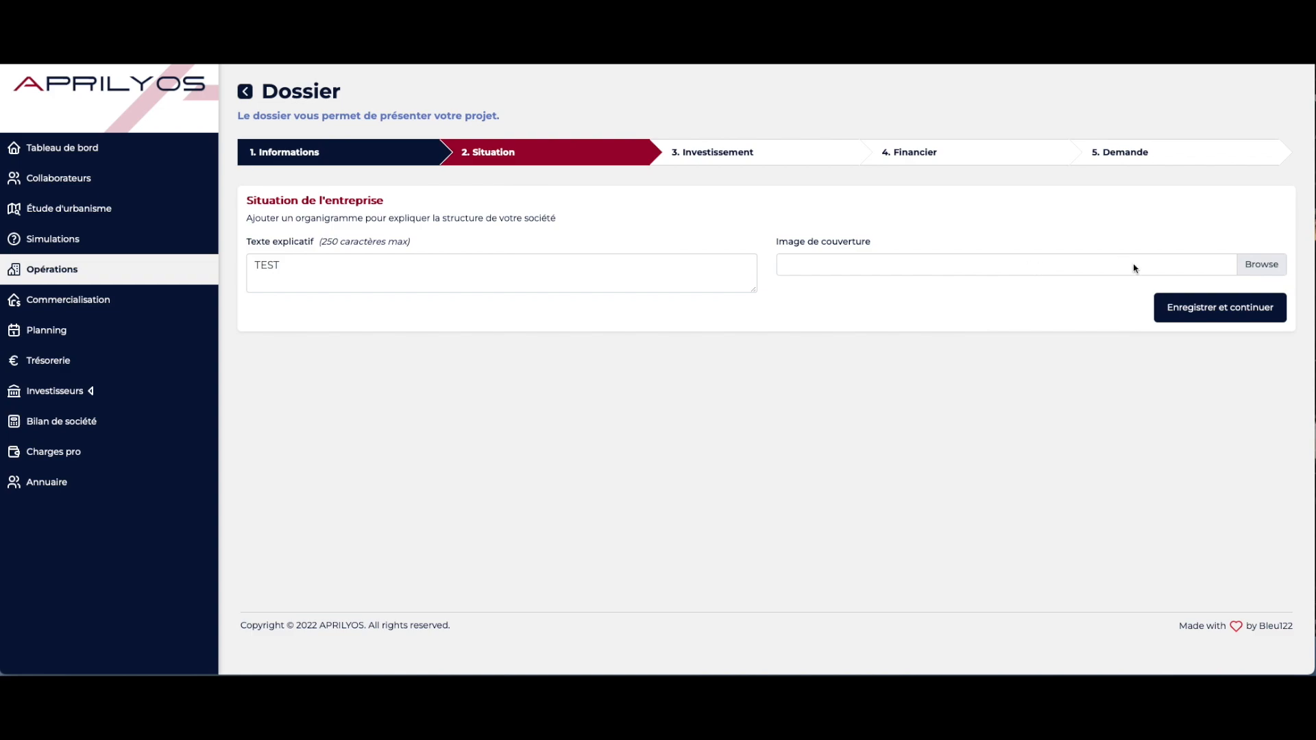
Save the company situation step and move past the investment explanation page
{"action": "left_click", "coordinate": [1163, 310]}
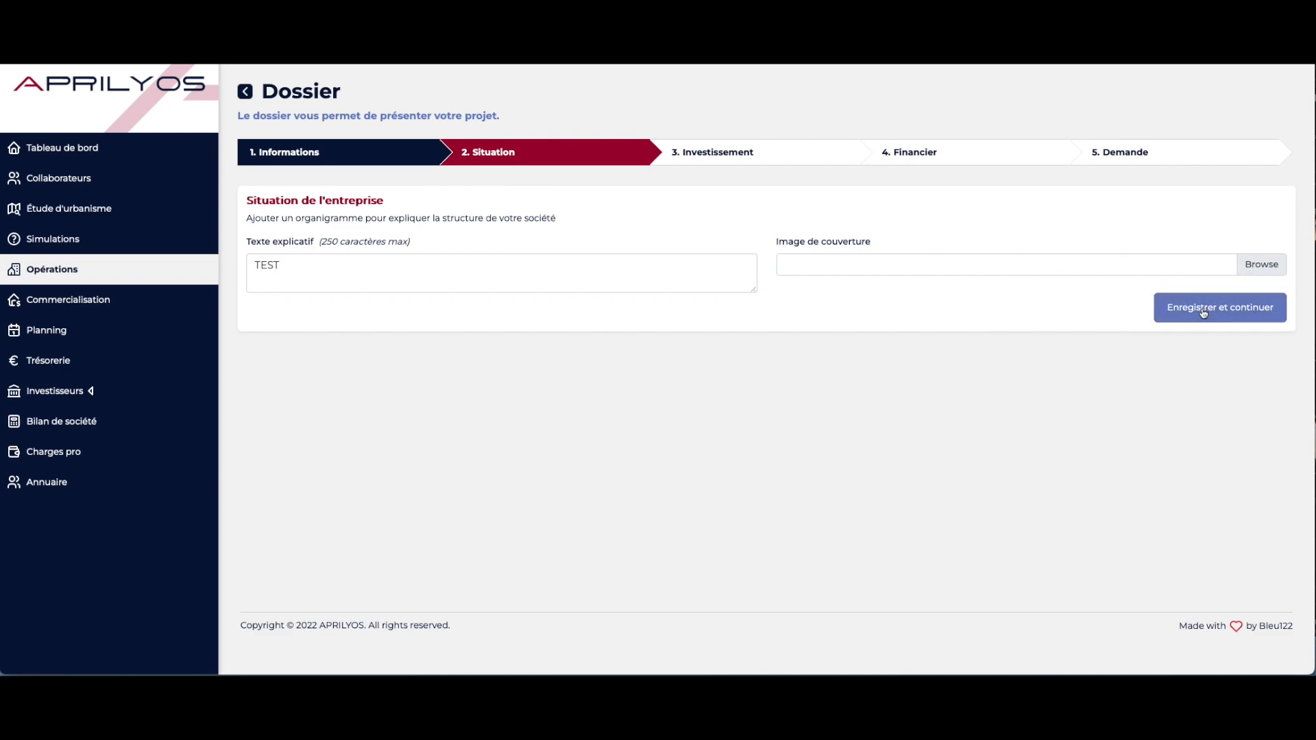
{"action": "left_click", "coordinate": [1168, 312]}
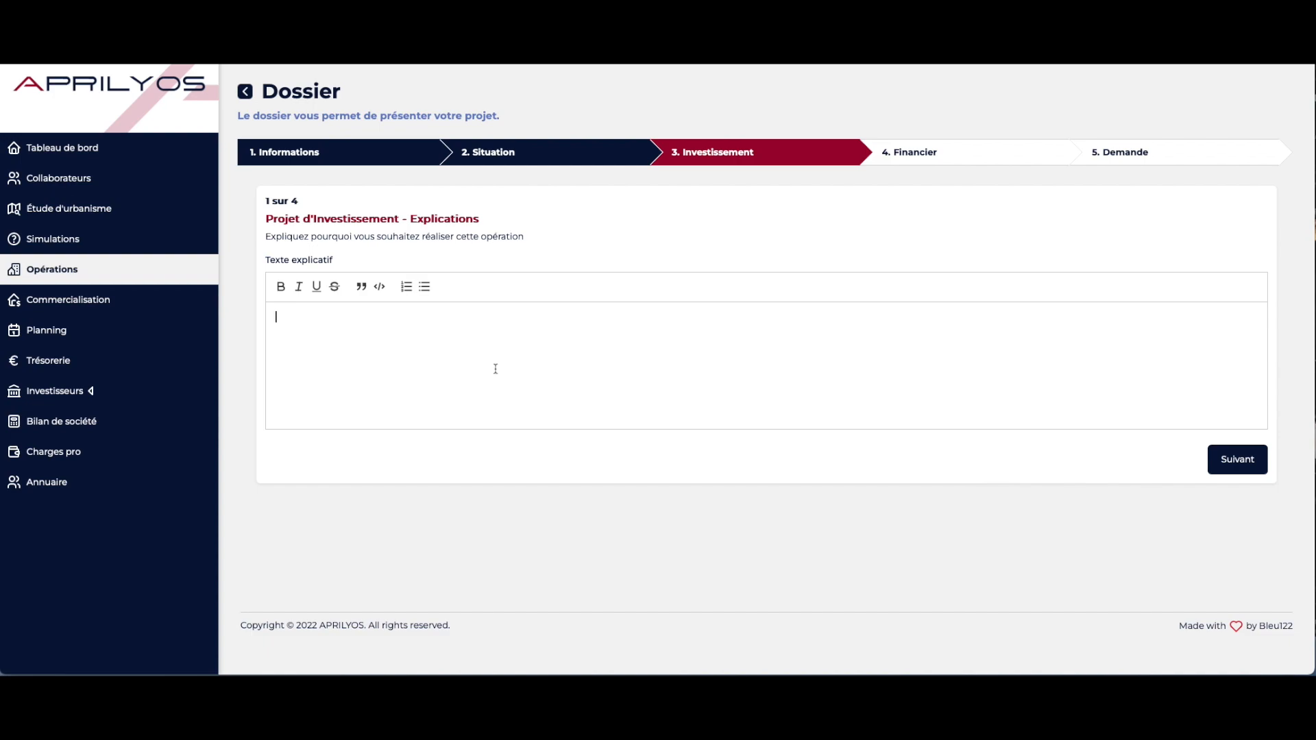
{"action": "left_click", "coordinate": [1229, 461]}
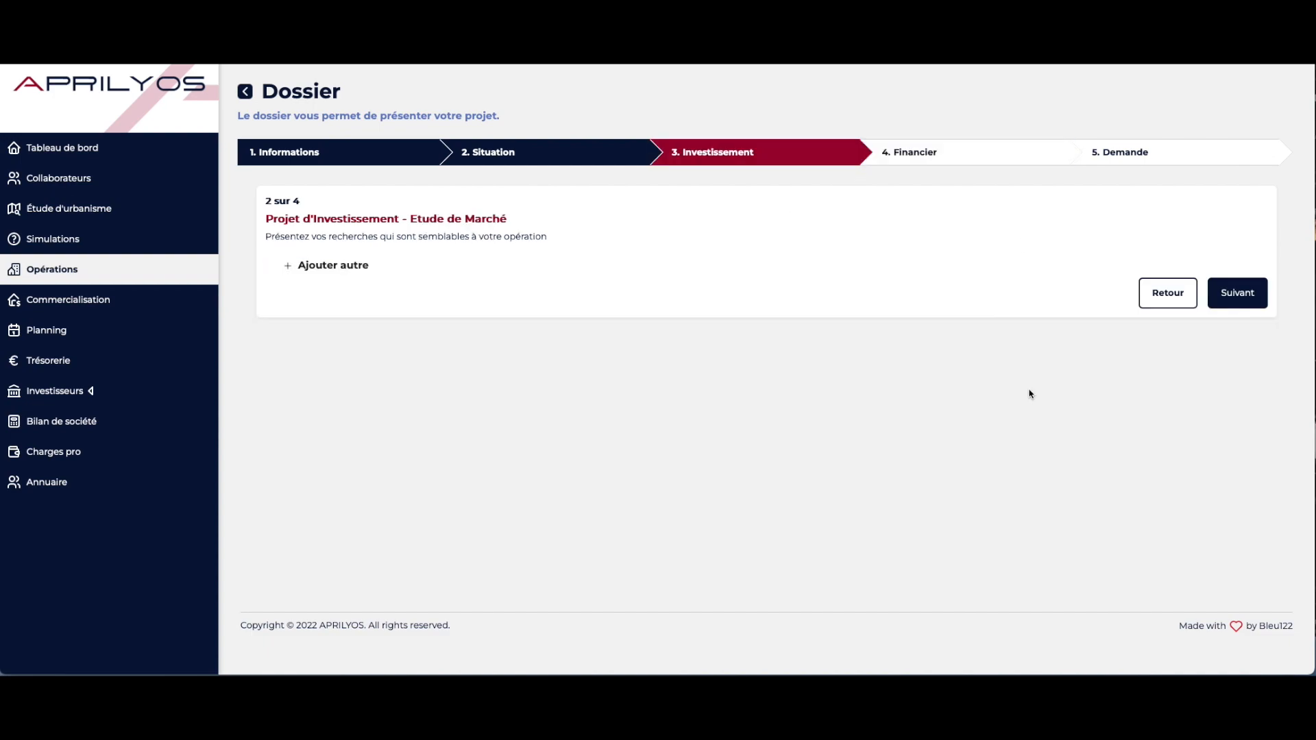
Add a market-study entry and continue to the next investment page
{"action": "left_click", "coordinate": [318, 267]}
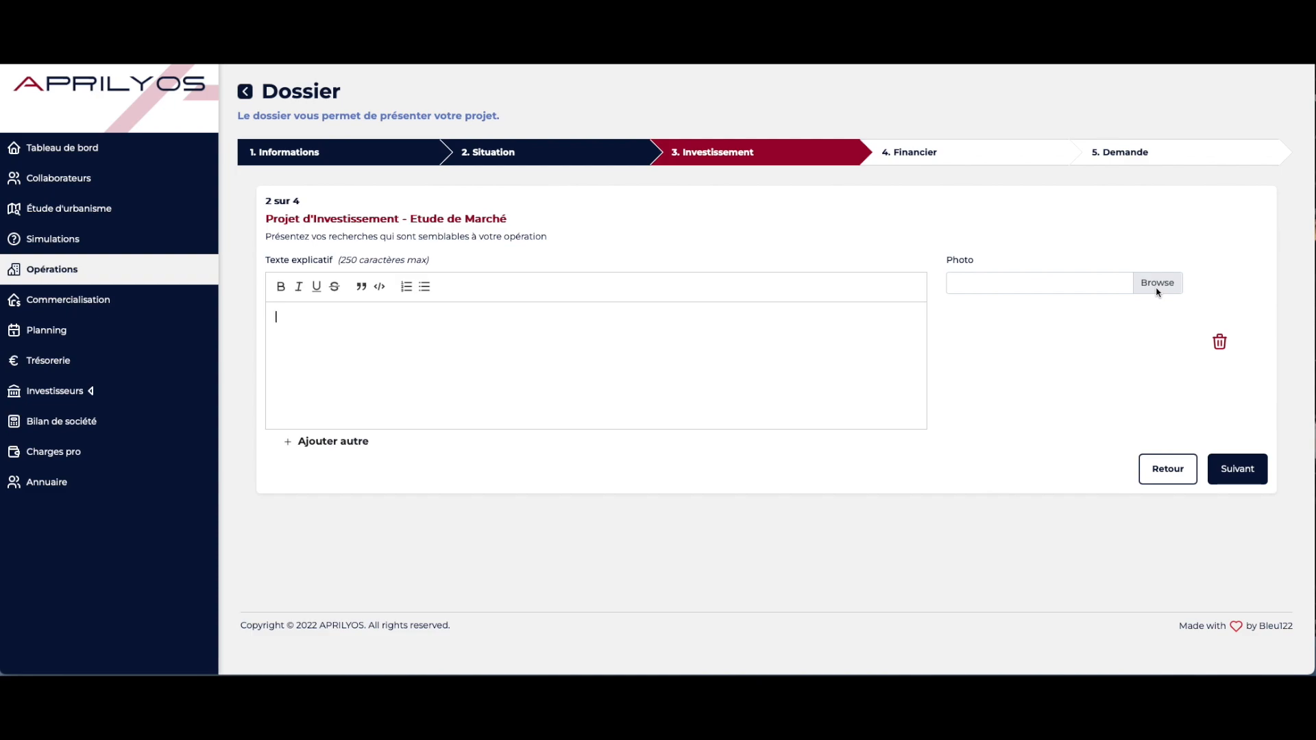
{"action": "left_click", "coordinate": [1231, 478]}
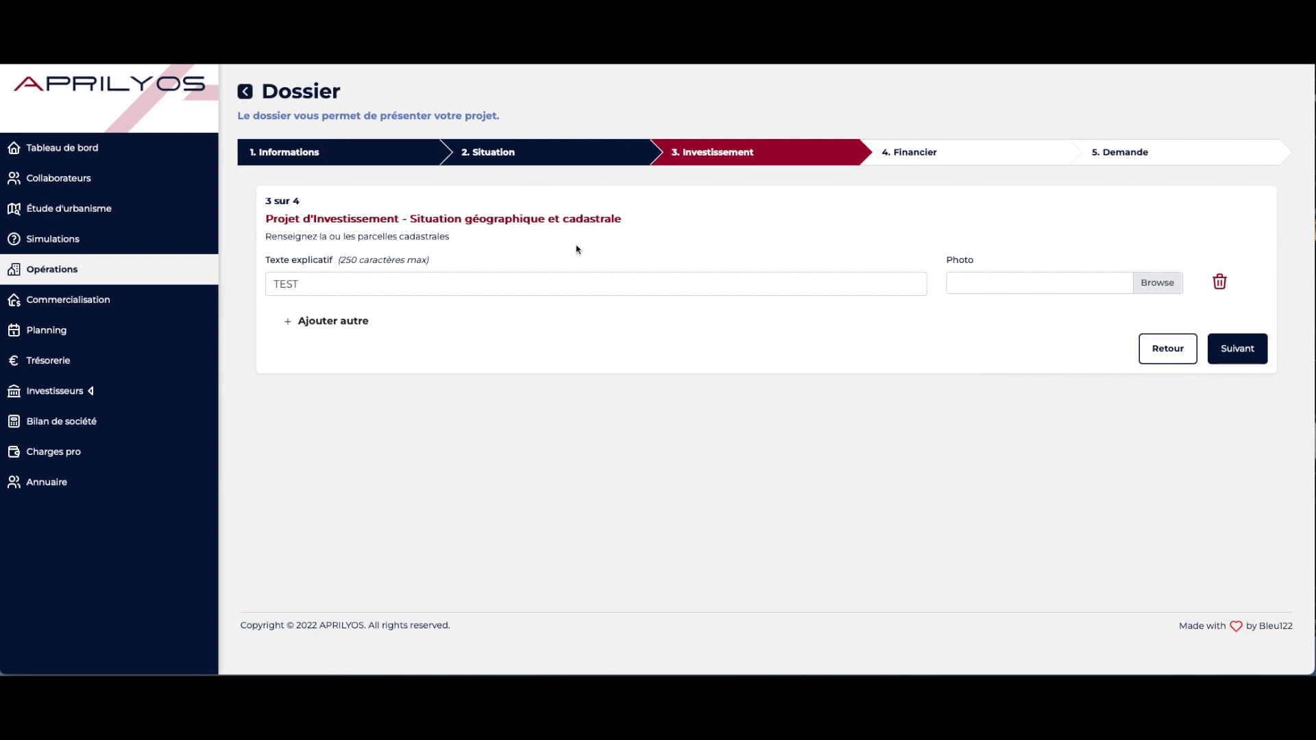
Continue past the geographic and cadastral situation page to the plans page
{"action": "left_click", "coordinate": [465, 288]}
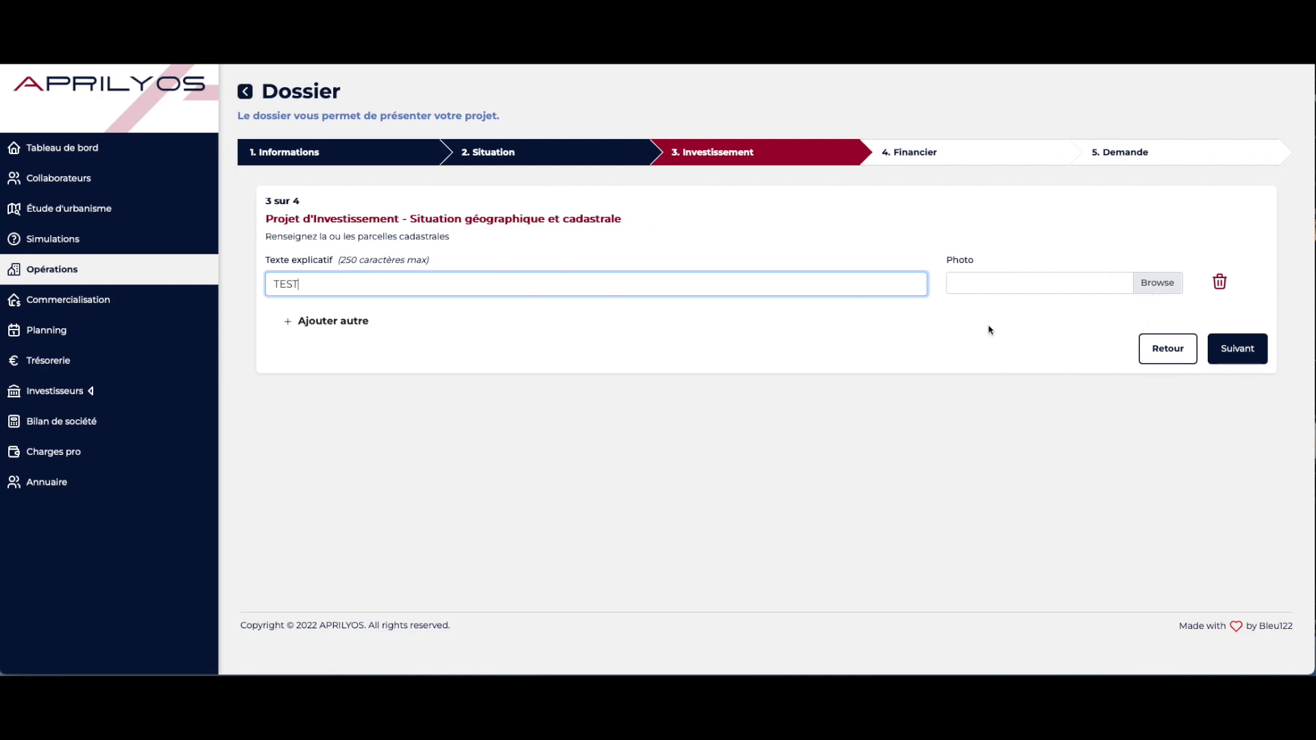
{"action": "left_click", "coordinate": [1234, 349]}
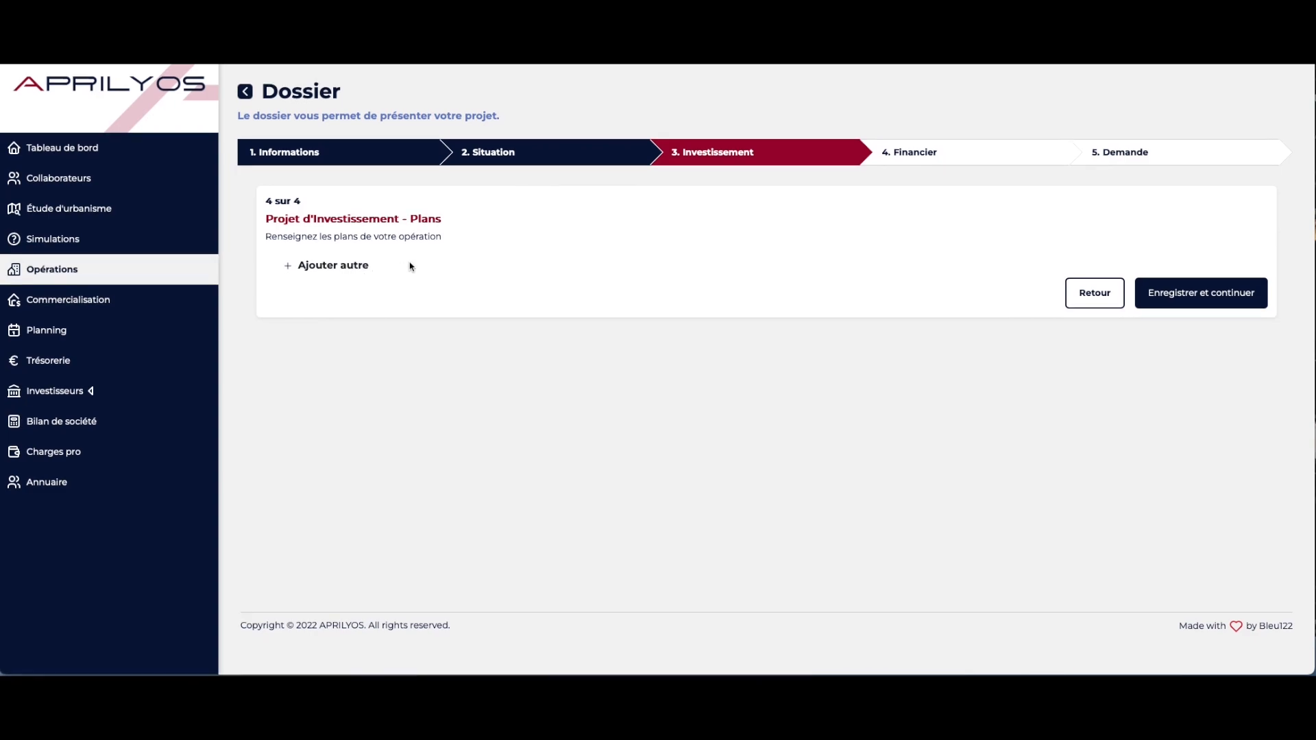
Save the plans page and review the cost, sales and financial balance tables on the Financier step
{"action": "left_click", "coordinate": [1171, 312]}
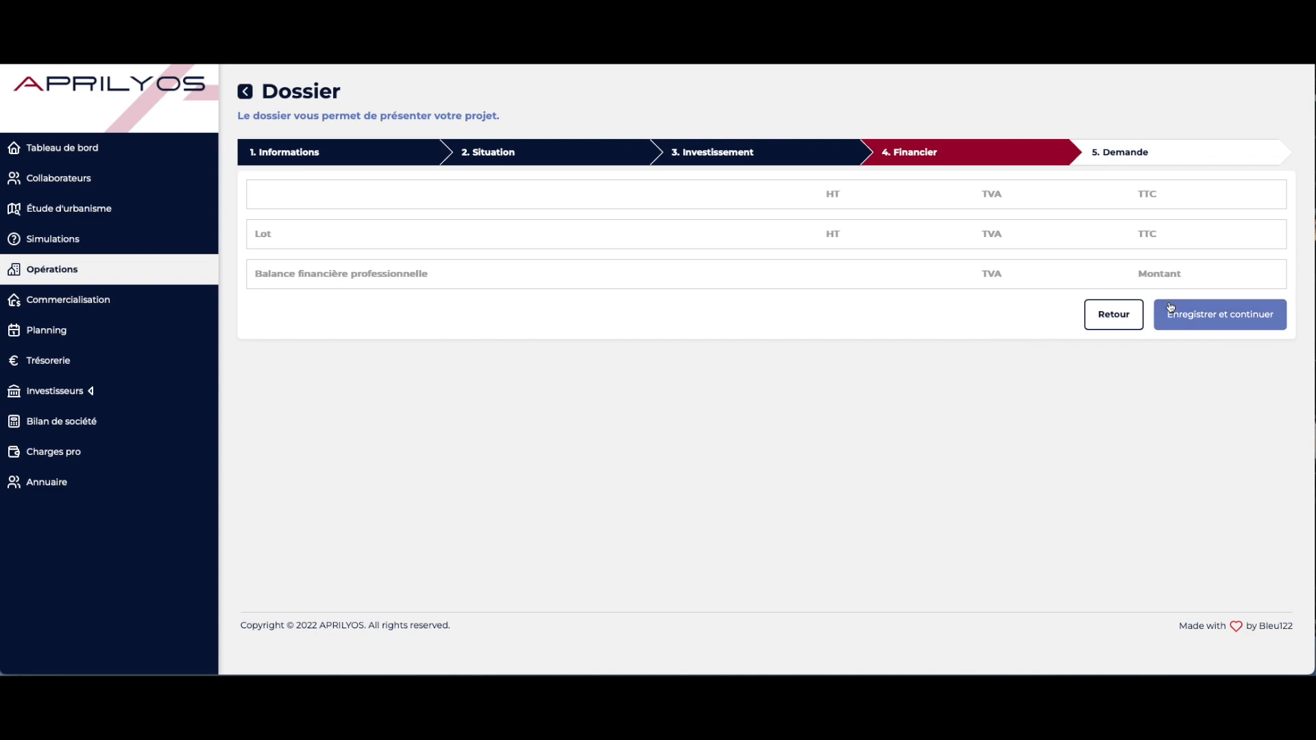
{"action": "left_click", "coordinate": [1169, 307]}
{"action": "left_click", "coordinate": [981, 159]}
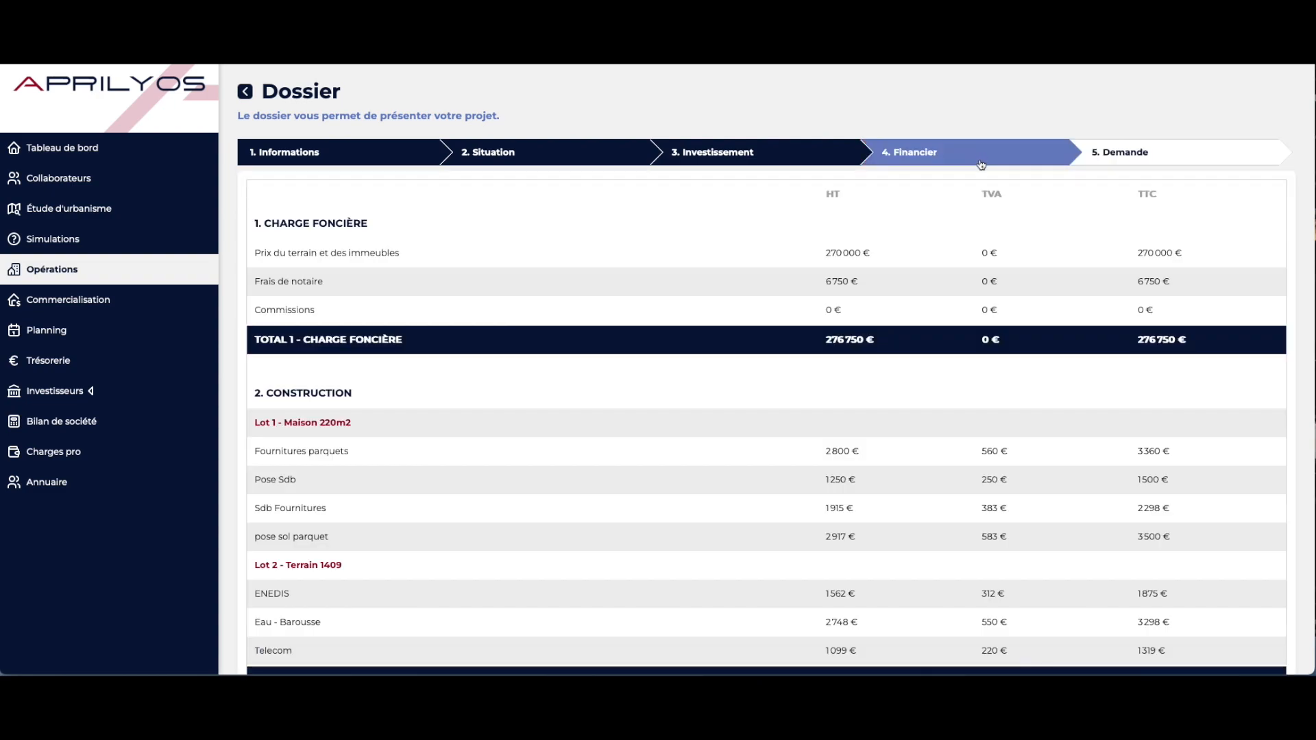
{"action": "scroll", "coordinate": [1096, 526], "scroll_direction": "down", "scroll_amount": 10}
{"action": "scroll", "coordinate": [1096, 526], "scroll_direction": "down", "scroll_amount": 5}
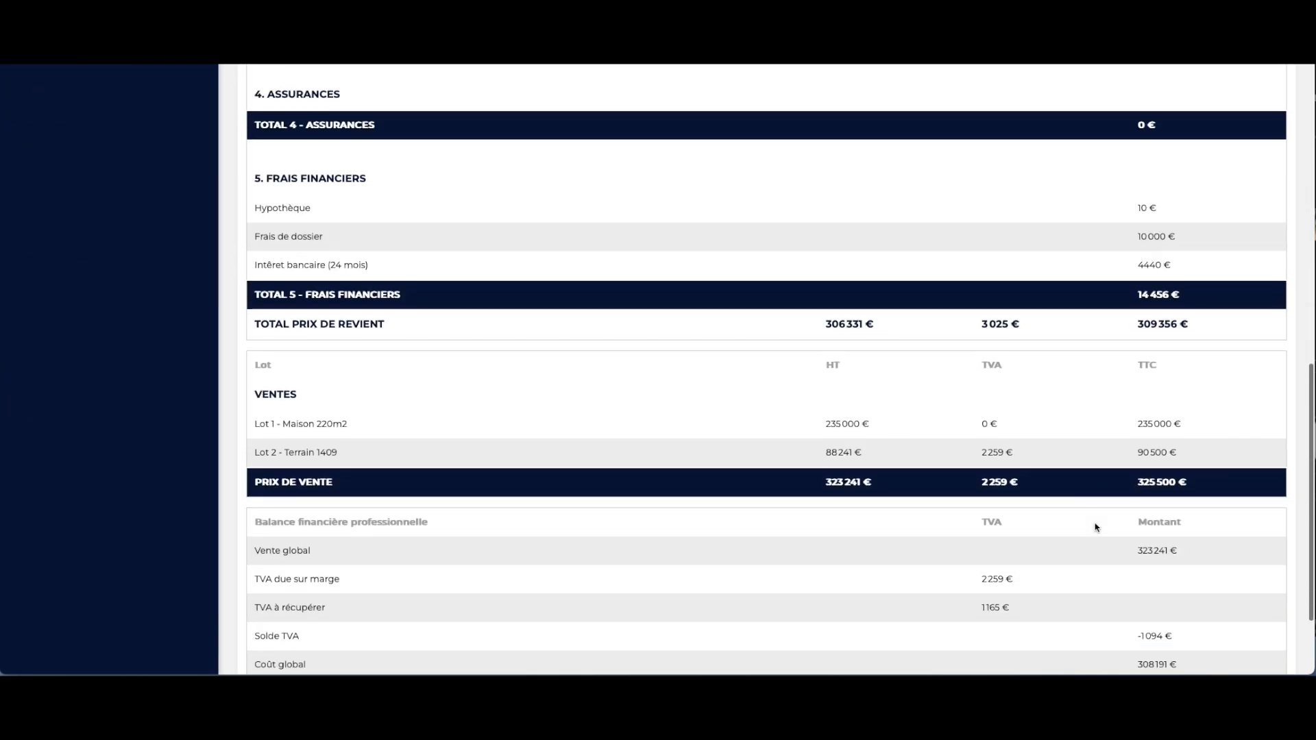
{"action": "scroll", "coordinate": [1095, 526], "scroll_direction": "up", "scroll_amount": 20}
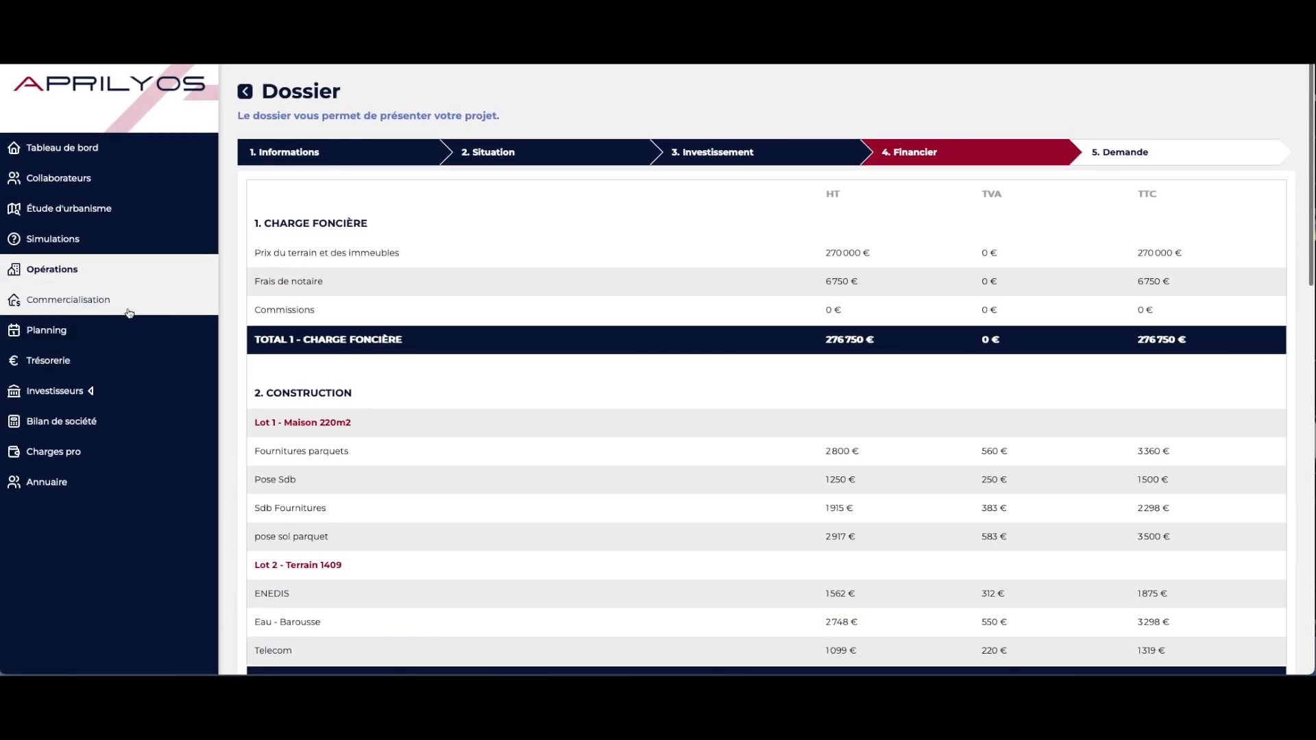
Move to the financing request step and finish the dossier
{"action": "left_click", "coordinate": [1135, 157]}
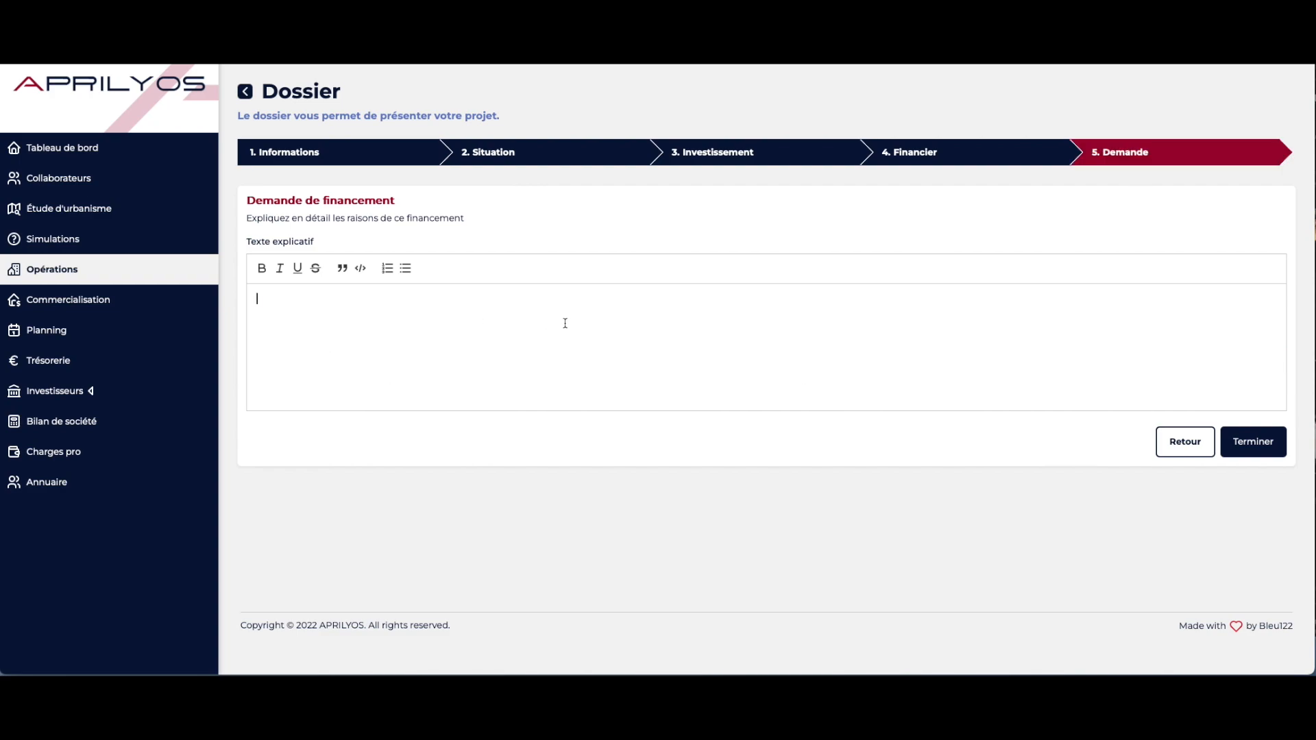
{"action": "left_click", "coordinate": [1253, 442]}
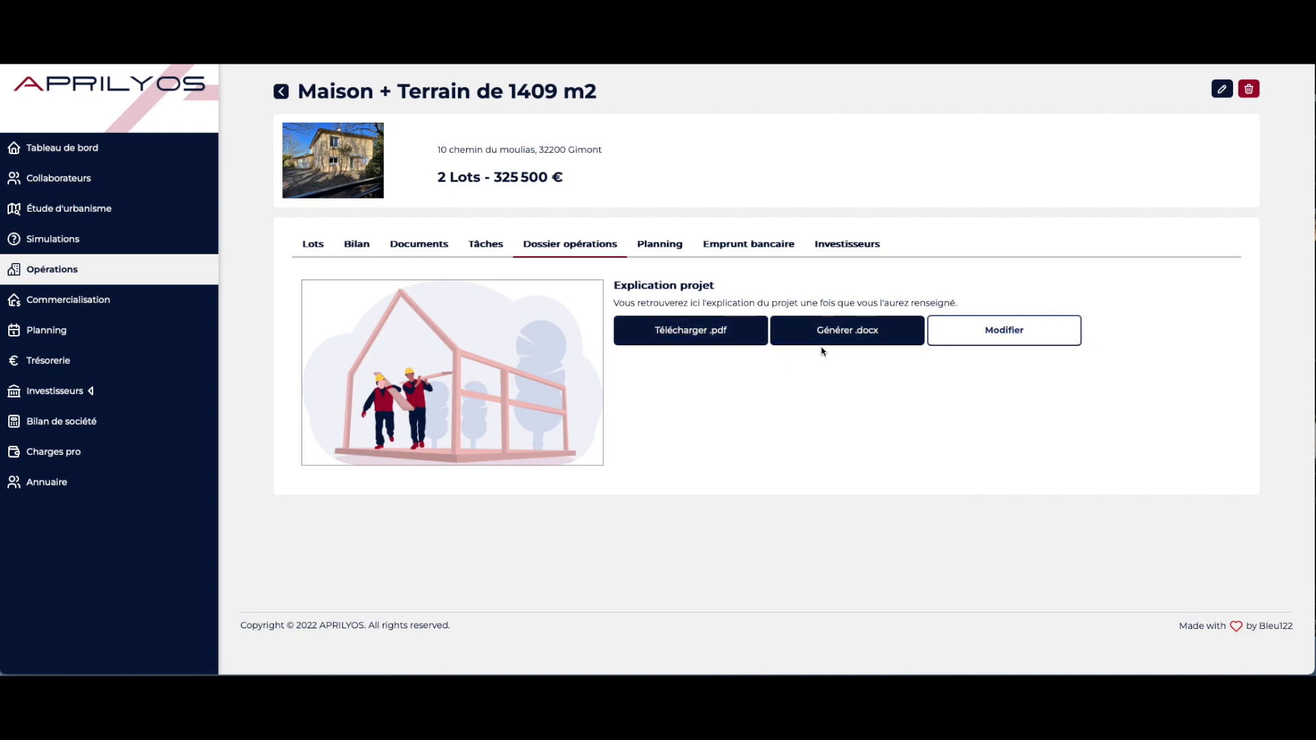
Download the operation dossier as a PDF and open the downloaded file
{"action": "left_click", "coordinate": [687, 329]}
{"action": "left_click", "coordinate": [1225, 31]}
{"action": "left_click", "coordinate": [1188, 78]}
{"action": "double_click", "coordinate": [1190, 78]}
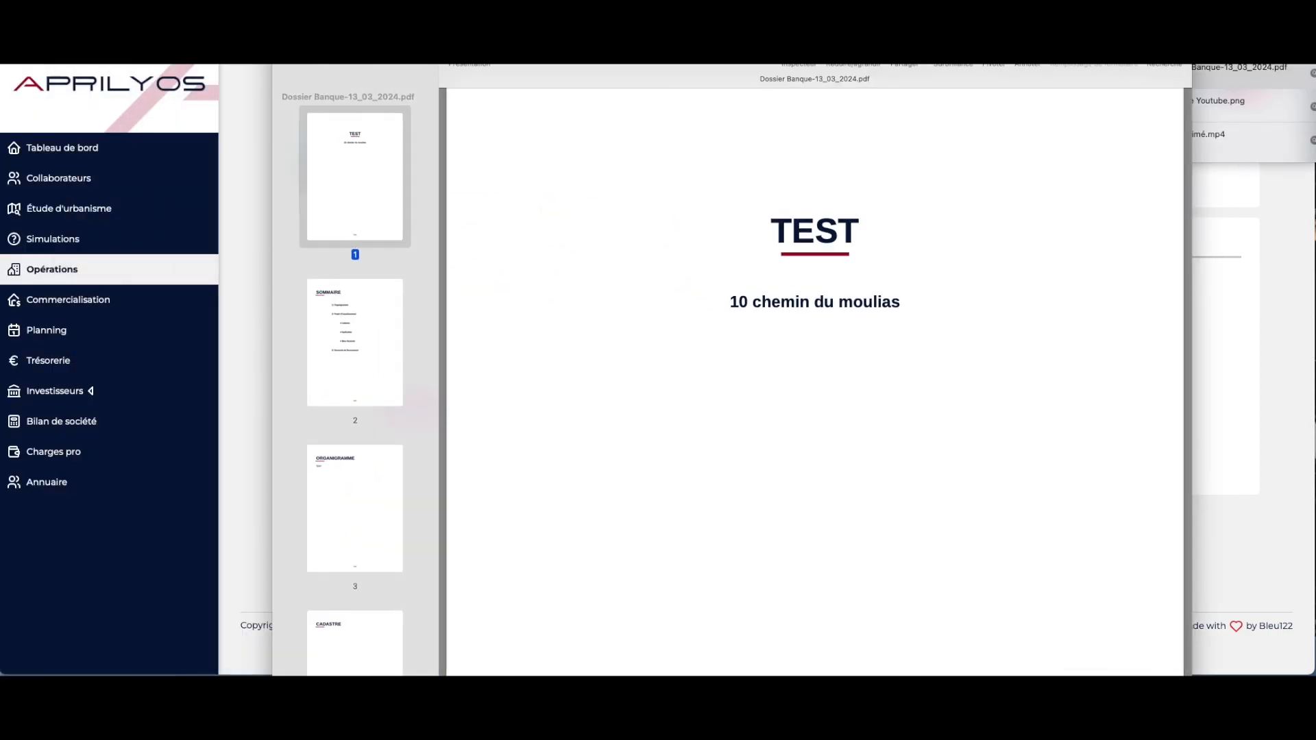
Browse through the pages of the generated PDF dossier, then close the viewer and the downloads list
{"action": "left_click", "coordinate": [378, 351]}
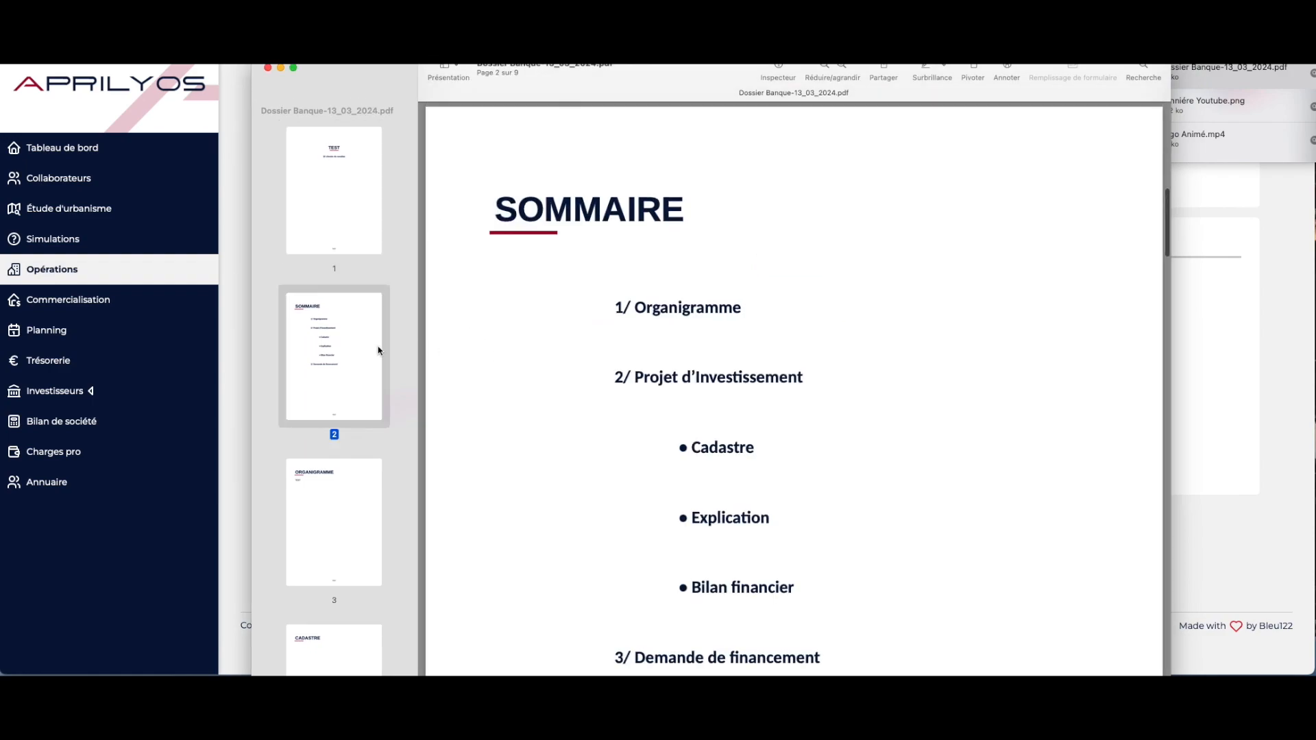
{"action": "scroll", "coordinate": [957, 399], "scroll_direction": "down", "scroll_amount": 15}
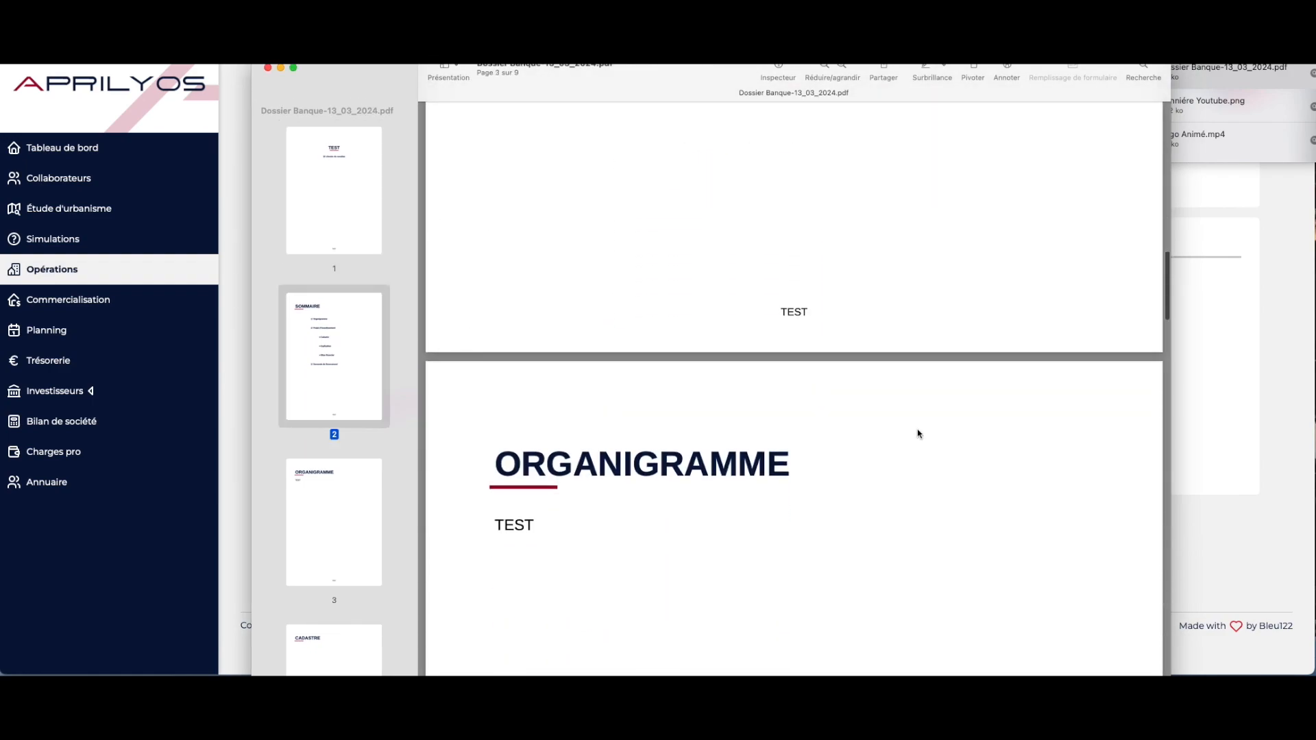
{"action": "scroll", "coordinate": [918, 434], "scroll_direction": "down", "scroll_amount": 1}
{"action": "scroll", "coordinate": [712, 409], "scroll_direction": "down", "scroll_amount": 10}
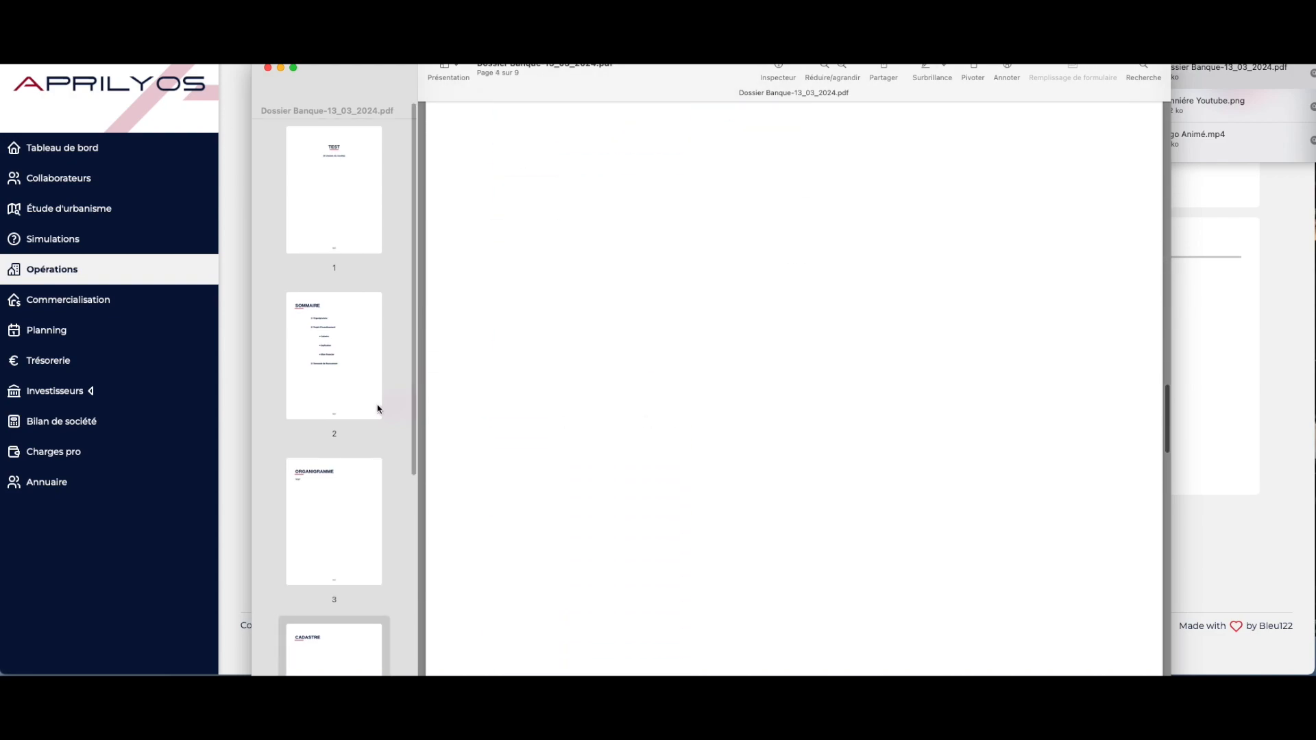
{"action": "scroll", "coordinate": [377, 409], "scroll_direction": "down", "scroll_amount": 10}
{"action": "left_click", "coordinate": [370, 314]}
{"action": "scroll", "coordinate": [868, 477], "scroll_direction": "down", "scroll_amount": 2}
{"action": "scroll", "coordinate": [868, 477], "scroll_direction": "down", "scroll_amount": 20}
{"action": "scroll", "coordinate": [868, 478], "scroll_direction": "down", "scroll_amount": 6}
{"action": "scroll", "coordinate": [377, 495], "scroll_direction": "down", "scroll_amount": 3}
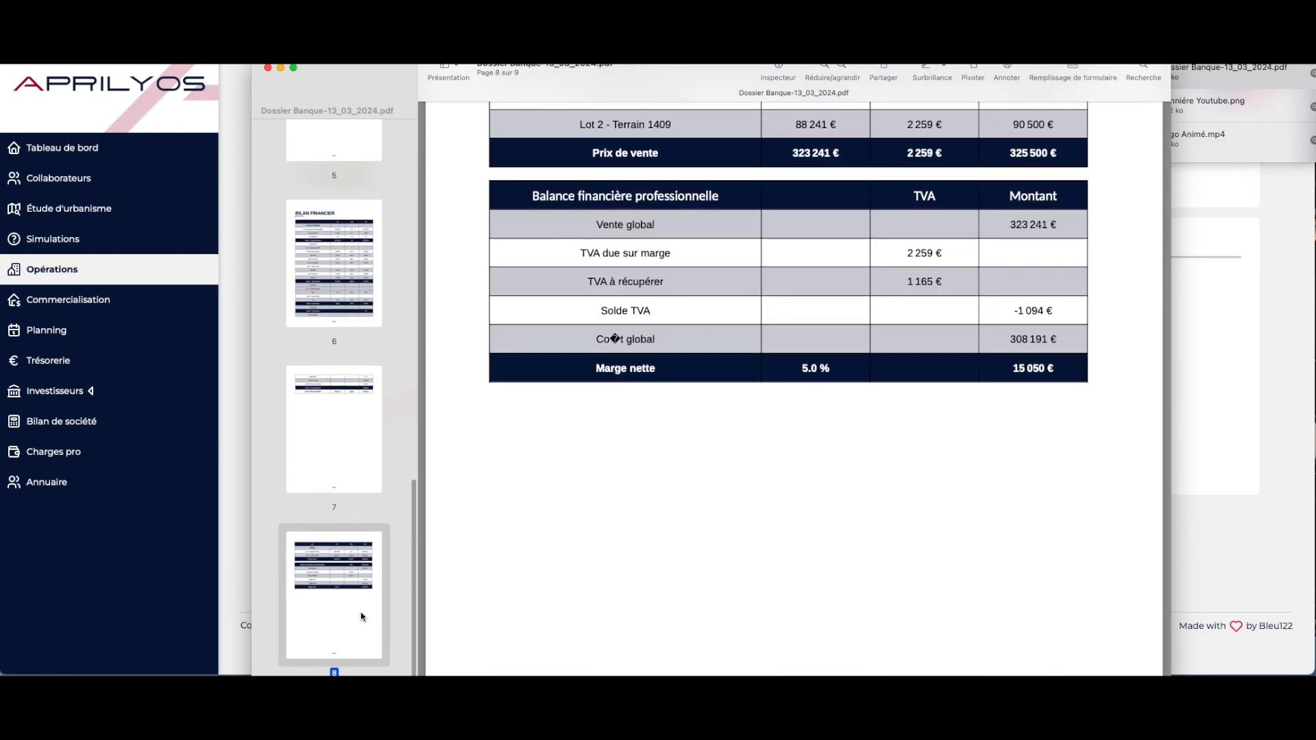
{"action": "scroll", "coordinate": [658, 482], "scroll_direction": "down", "scroll_amount": 10}
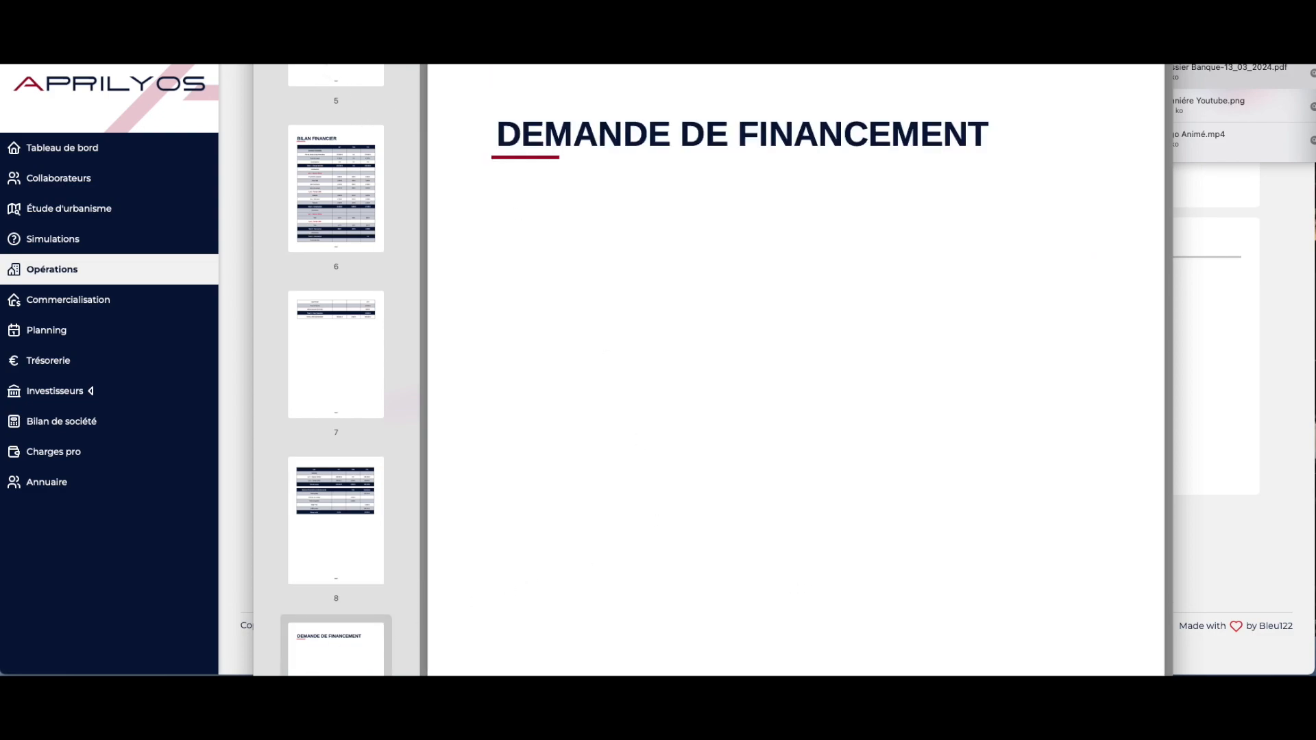
{"action": "key", "text": "Escape"}
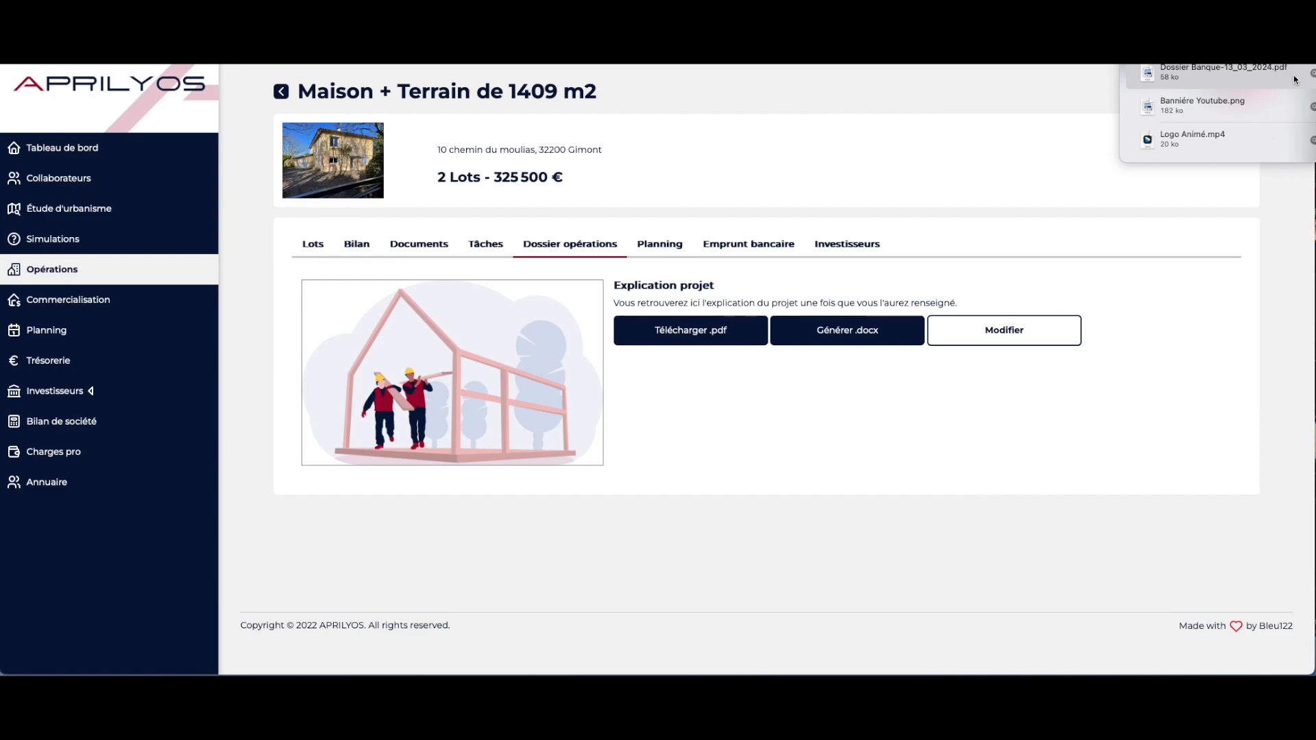
{"action": "left_click", "coordinate": [1234, 56]}
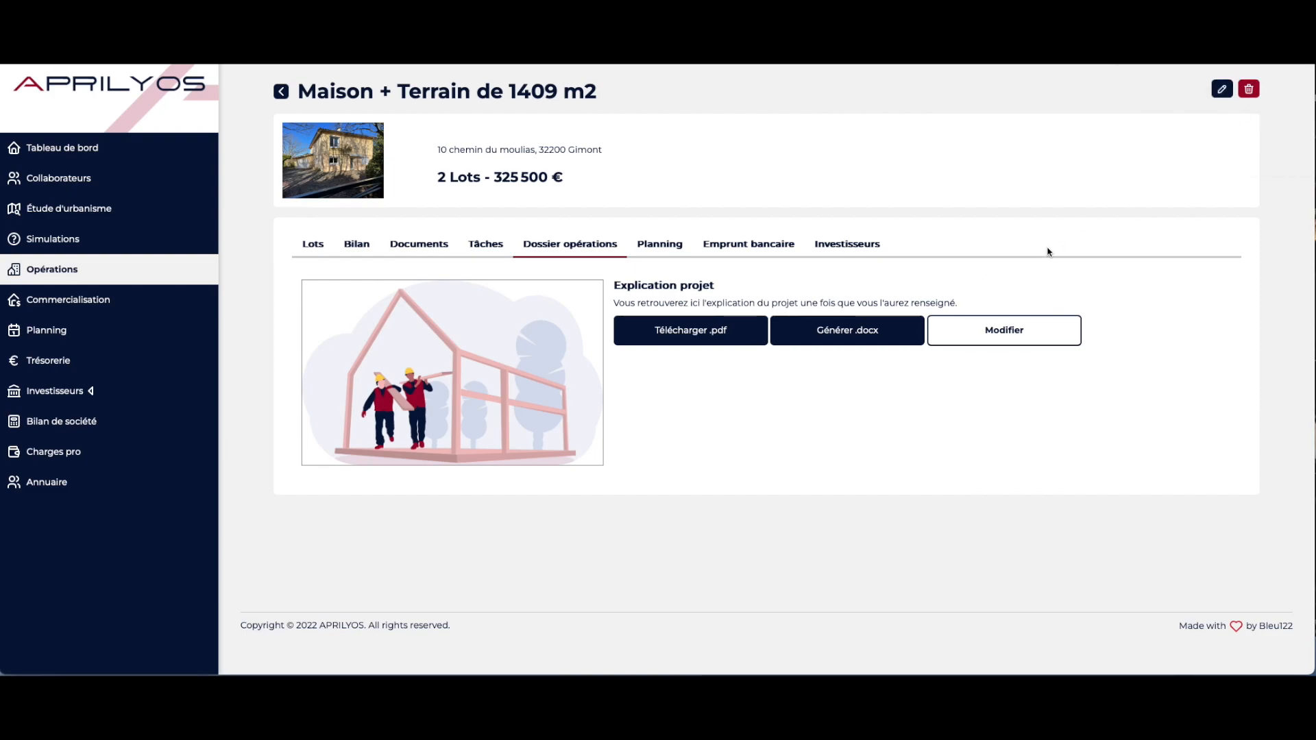